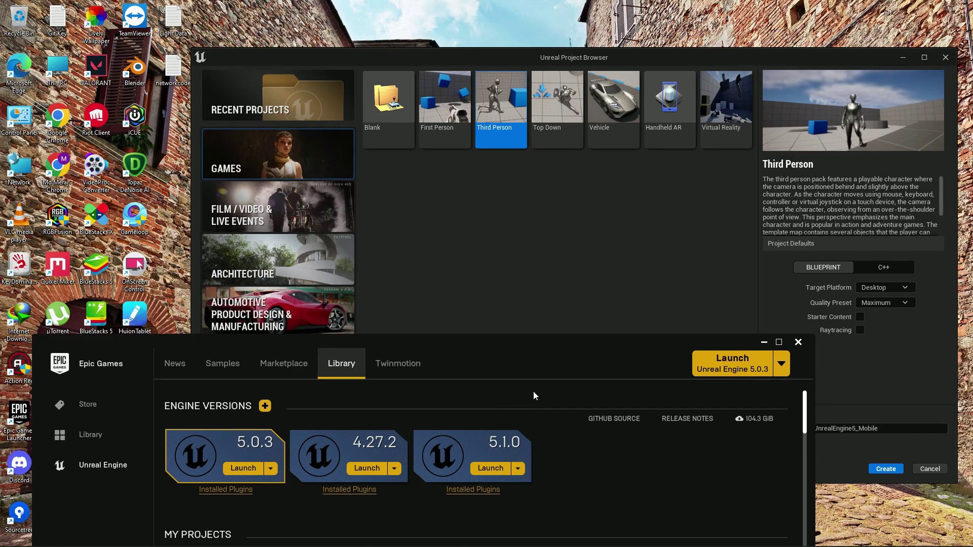
Confirm Android is ticked under Target Platforms in the Unreal Engine 5.1.0 options, then minimize the launcher
click(764, 342)
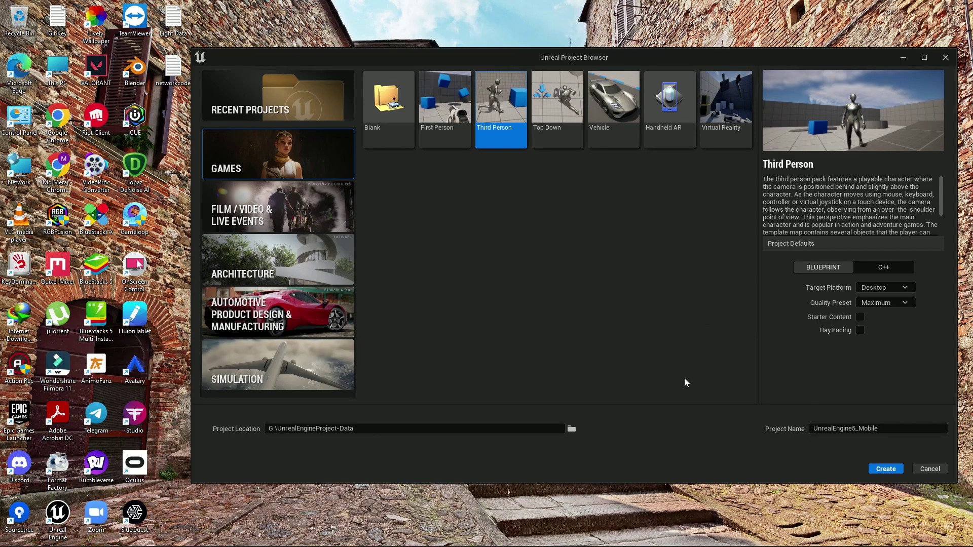
click(680, 535)
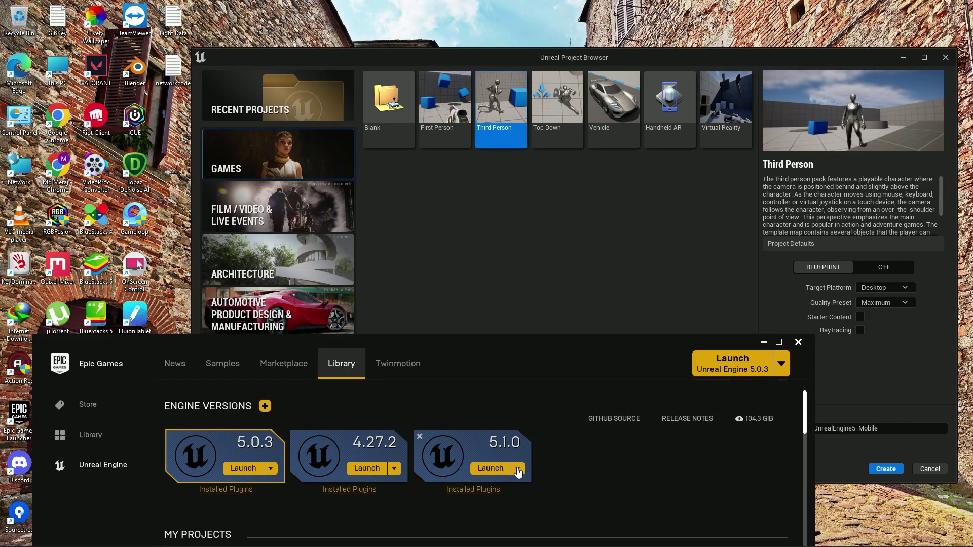
click(518, 469)
click(521, 483)
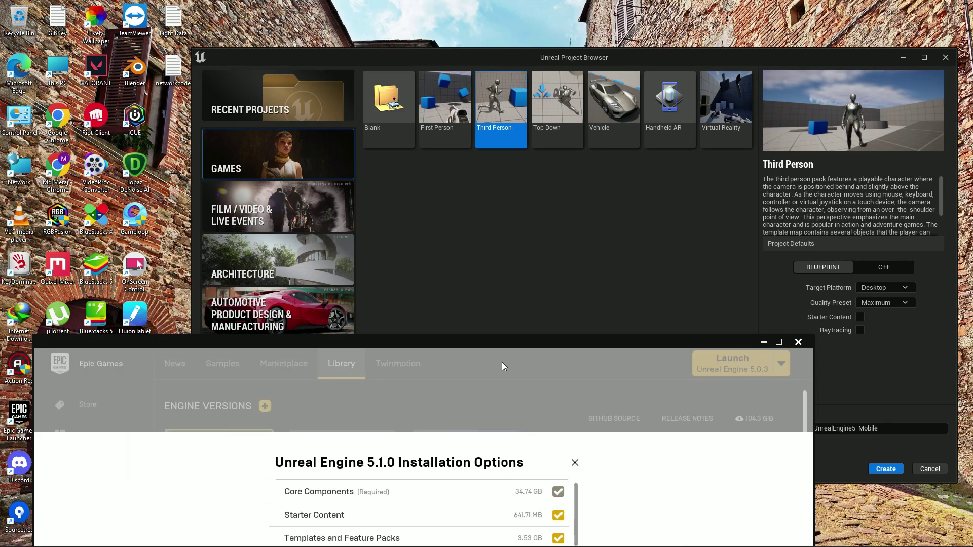
drag(503, 366, 486, 266)
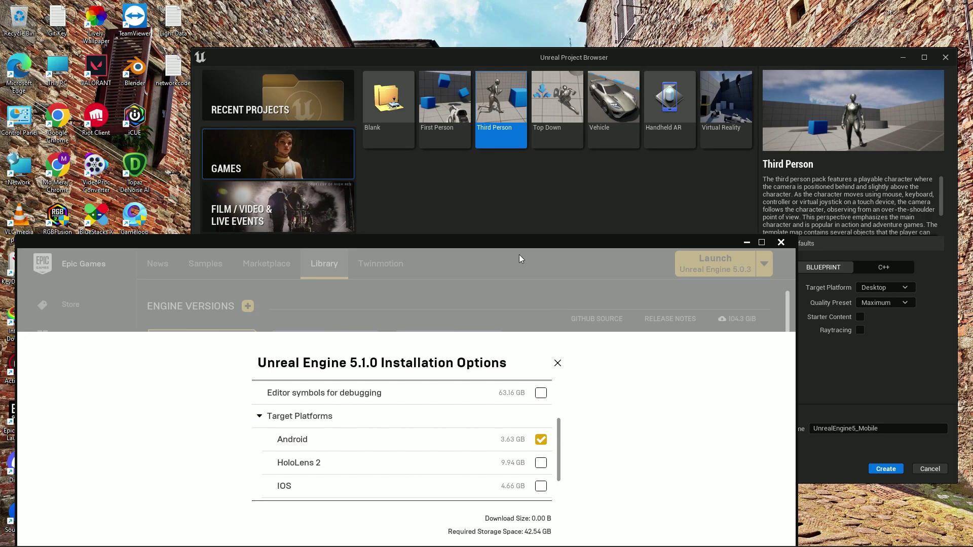
drag(509, 247, 461, 168)
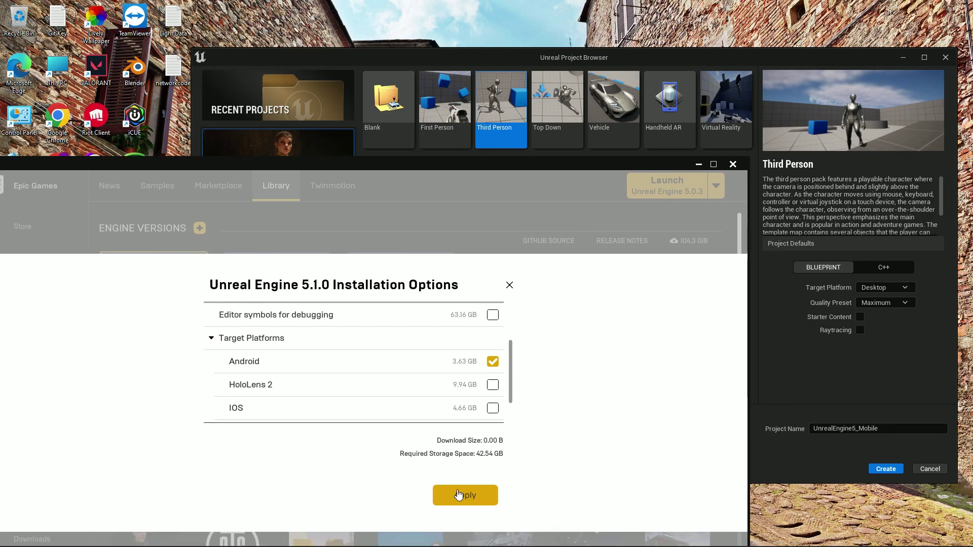
click(695, 164)
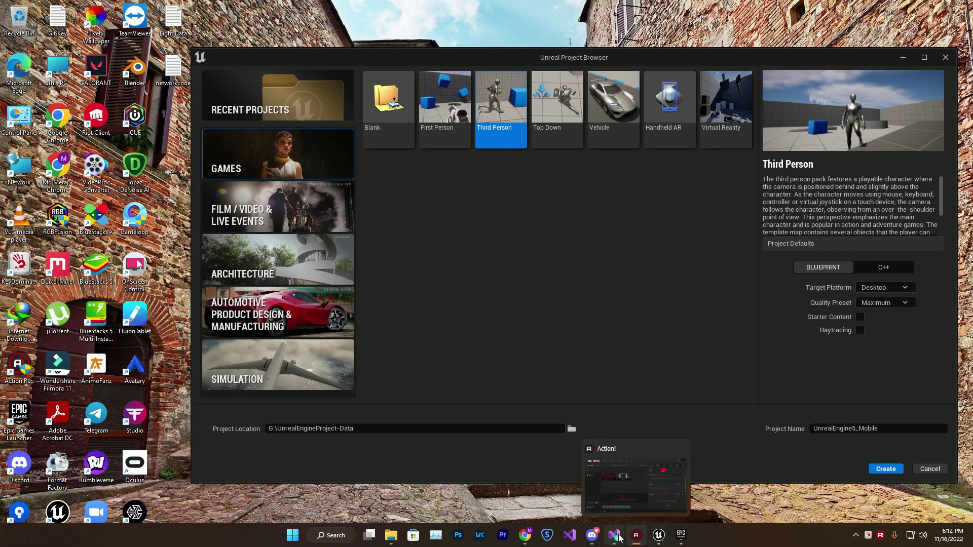
Inspect Visual Studio Community 2019's Game development with C++ workload components, closing without applying changes
click(619, 536)
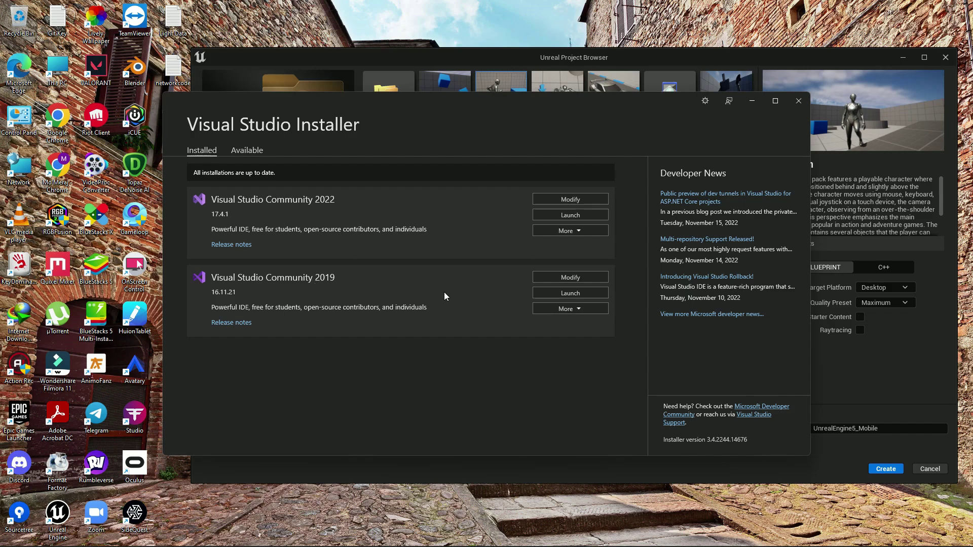
click(597, 278)
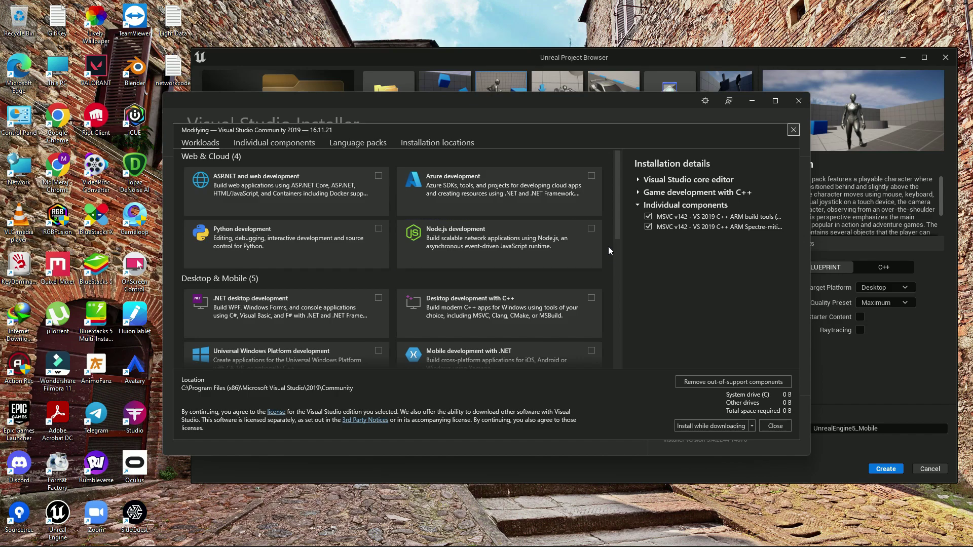
drag(616, 195, 619, 272)
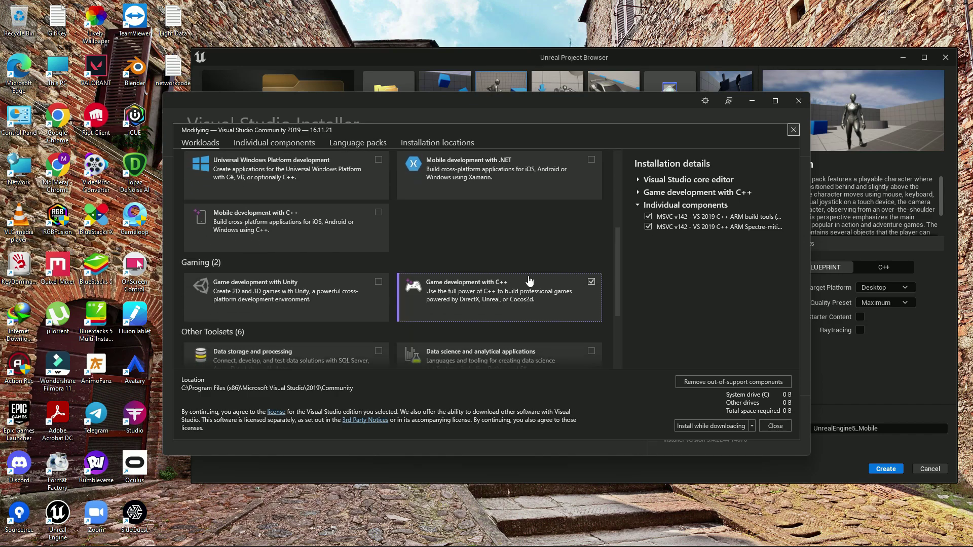
click(505, 296)
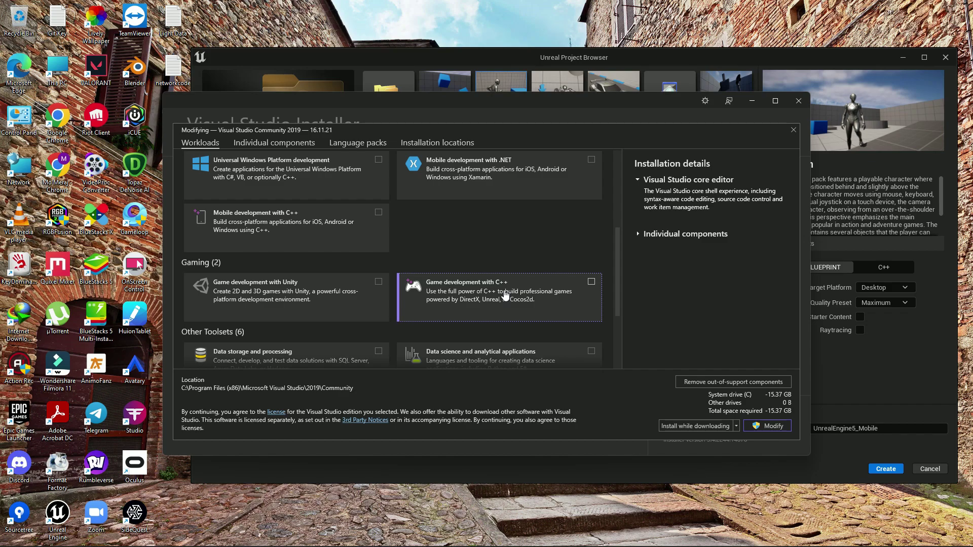
click(639, 234)
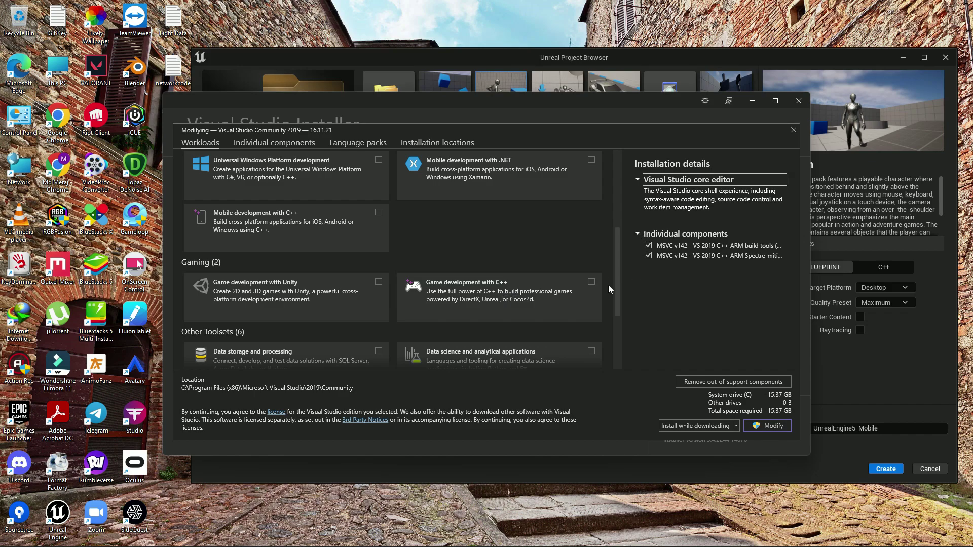
click(591, 281)
scroll(673, 304, down, 2)
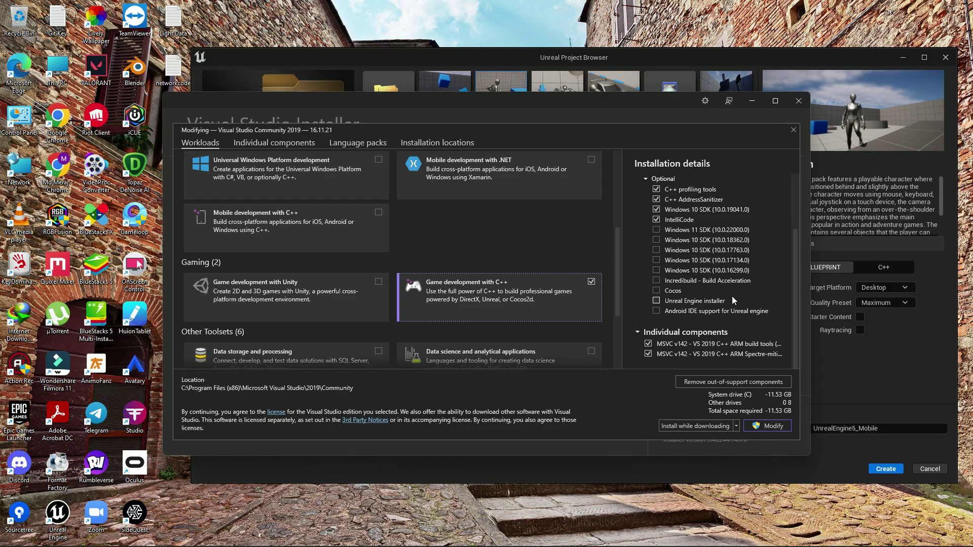
mouse_move(684, 314)
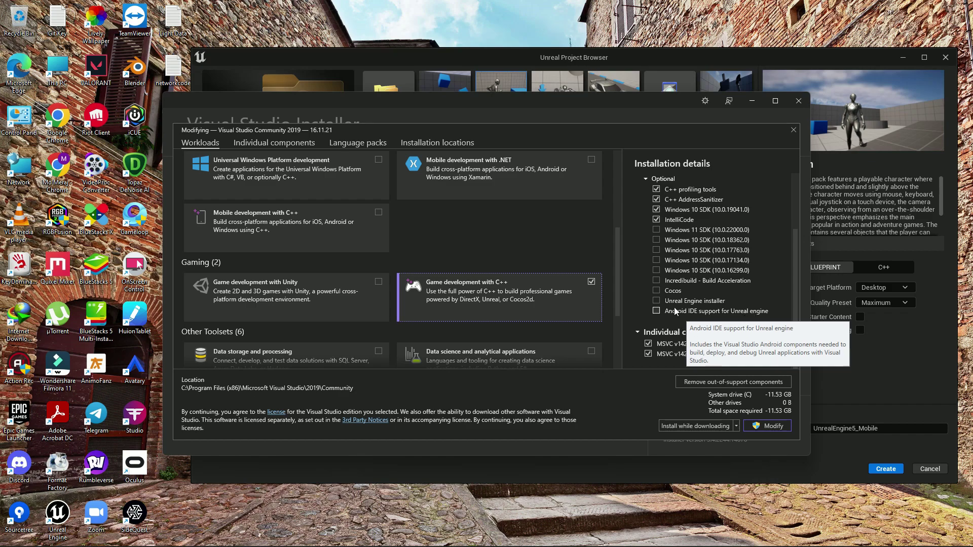
mouse_move(722, 324)
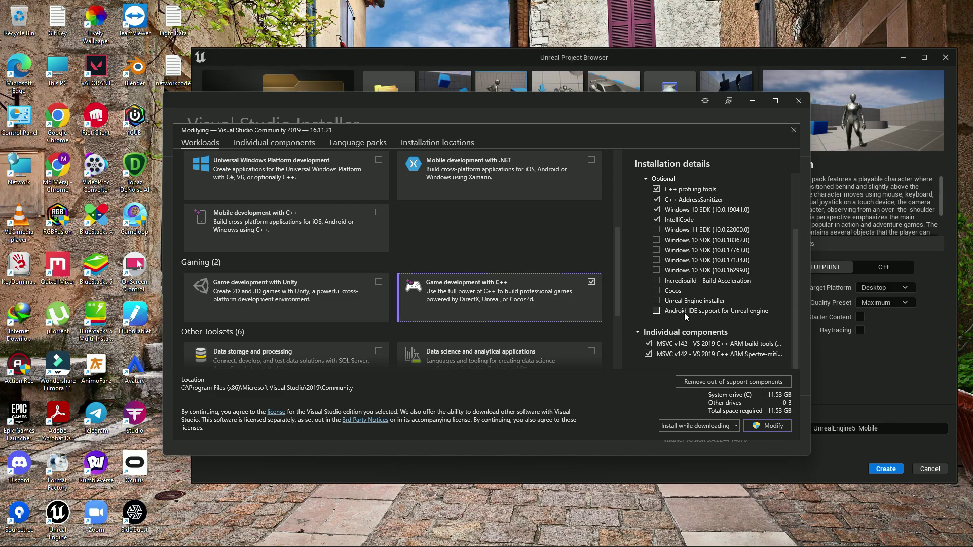
click(794, 130)
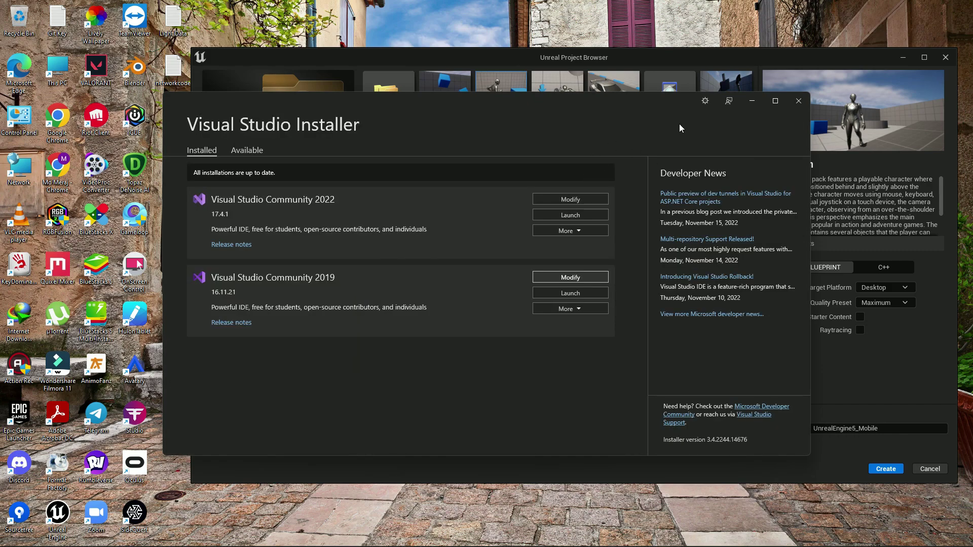
Close Visual Studio Installer and check the SDK NDK JDK setup tutorial's title on YouTube
click(798, 100)
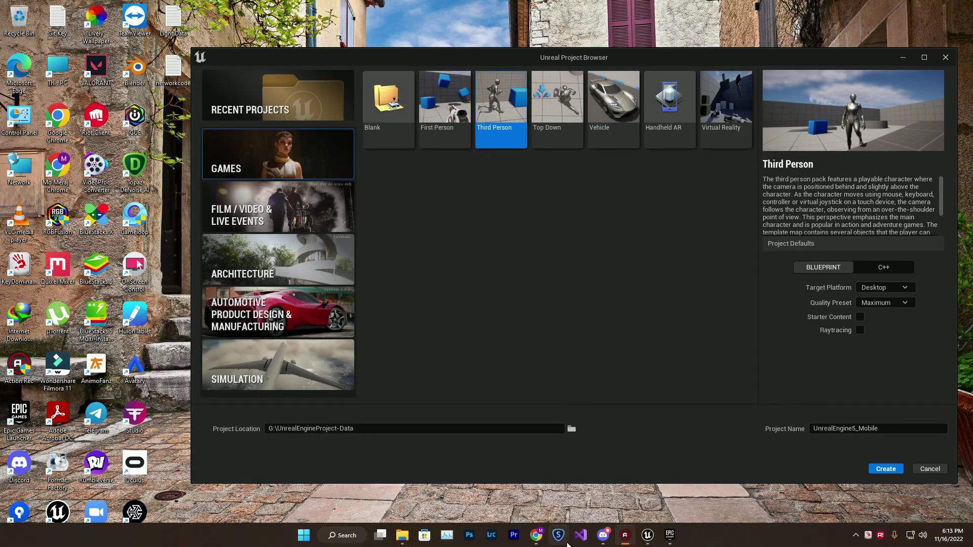
click(536, 536)
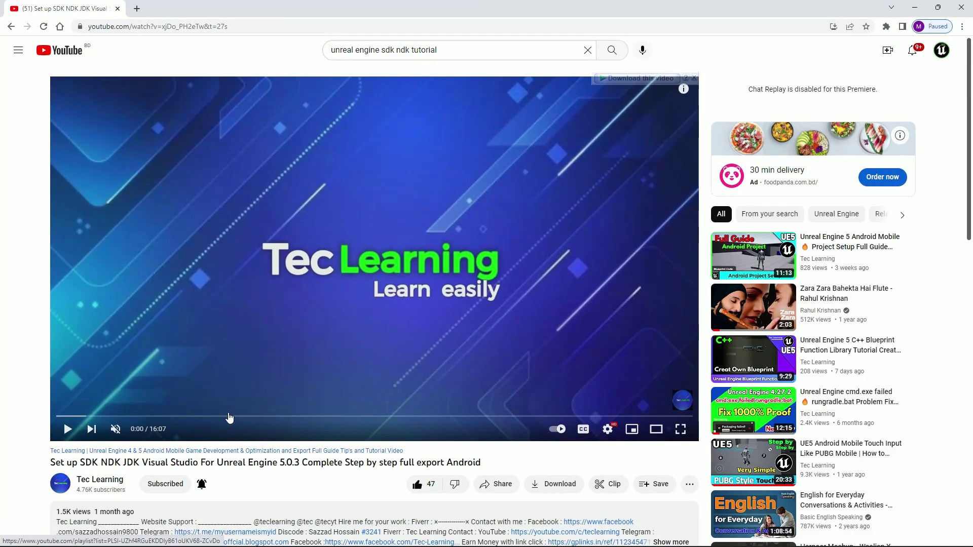
drag(49, 463, 300, 467)
click(313, 463)
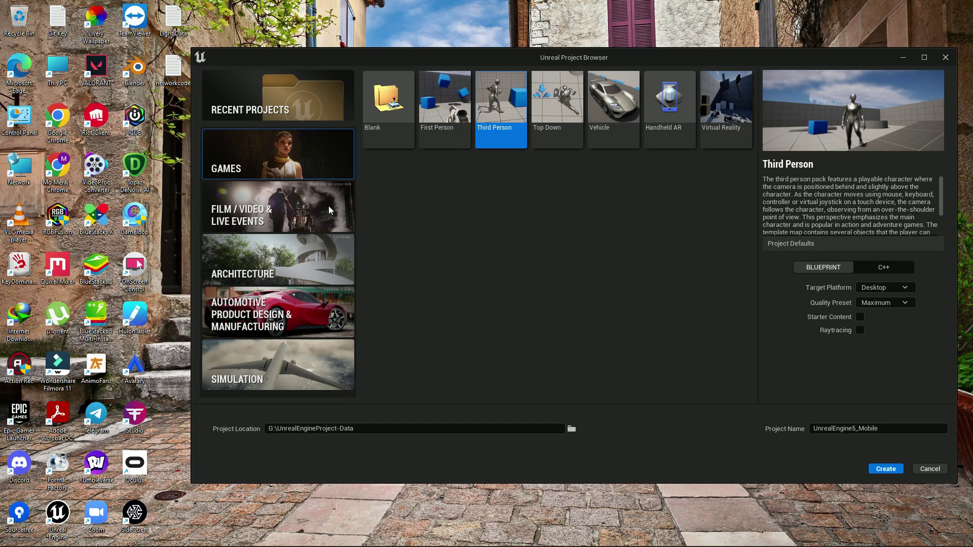
Create the Third Person project UnrealEngine5_Mobile as a Blueprint project targeting Mobile
drag(382, 54, 335, 53)
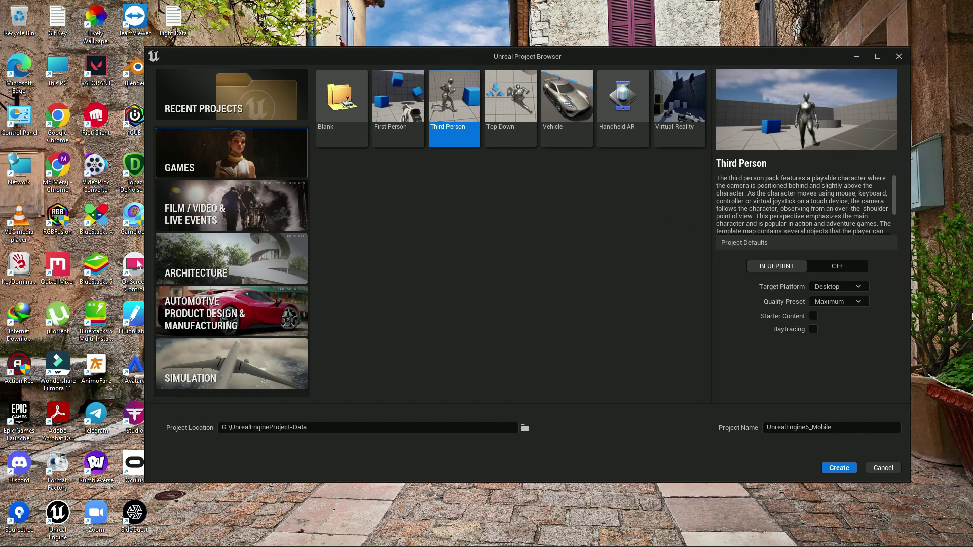
click(775, 266)
click(838, 287)
click(831, 311)
click(849, 467)
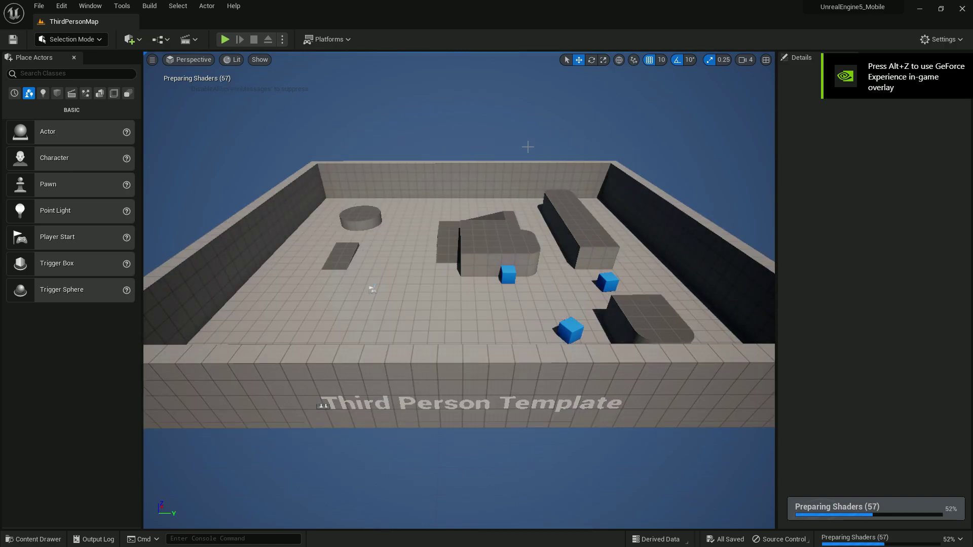
Start Android packaging from the Platforms menu, then cancel the output folder picker
right_drag(528, 147, 352, 91)
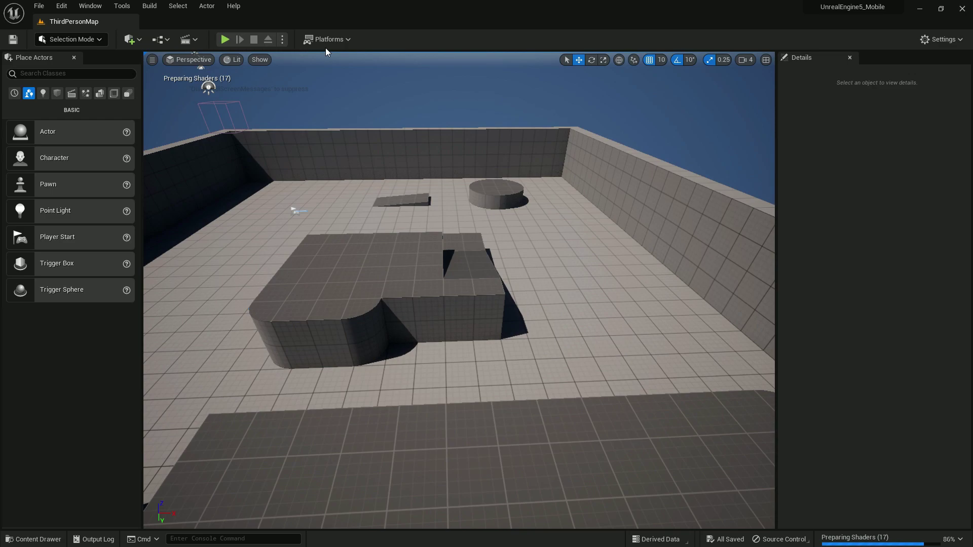
click(328, 43)
mouse_move(325, 106)
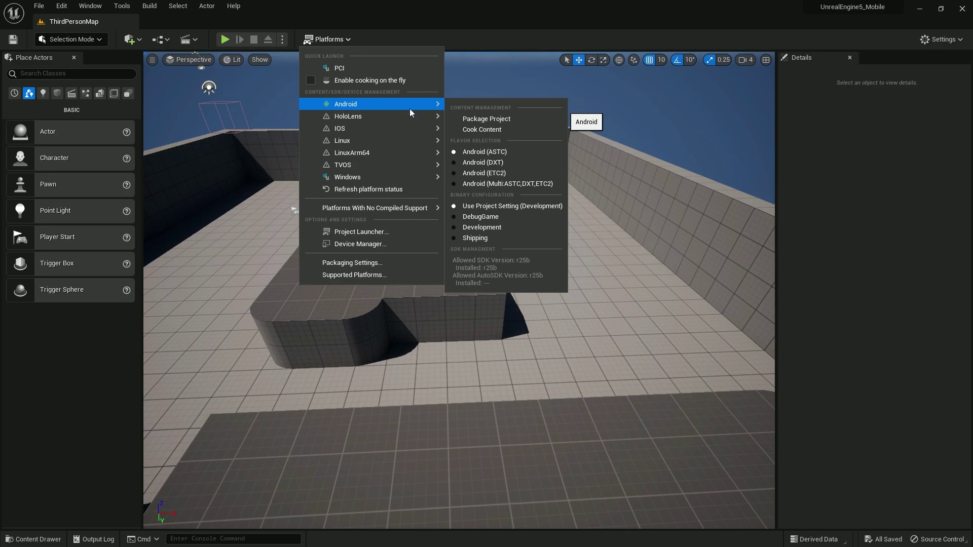
click(532, 118)
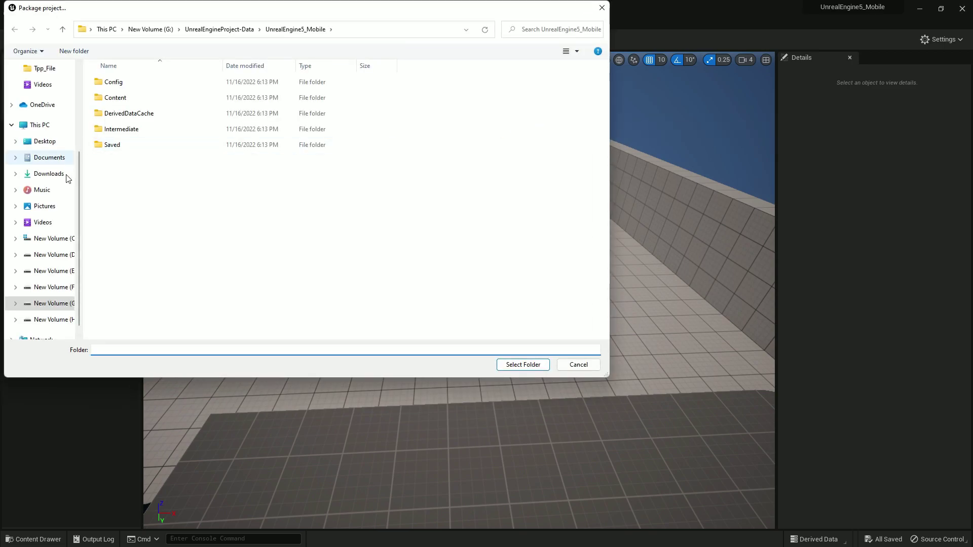
click(43, 191)
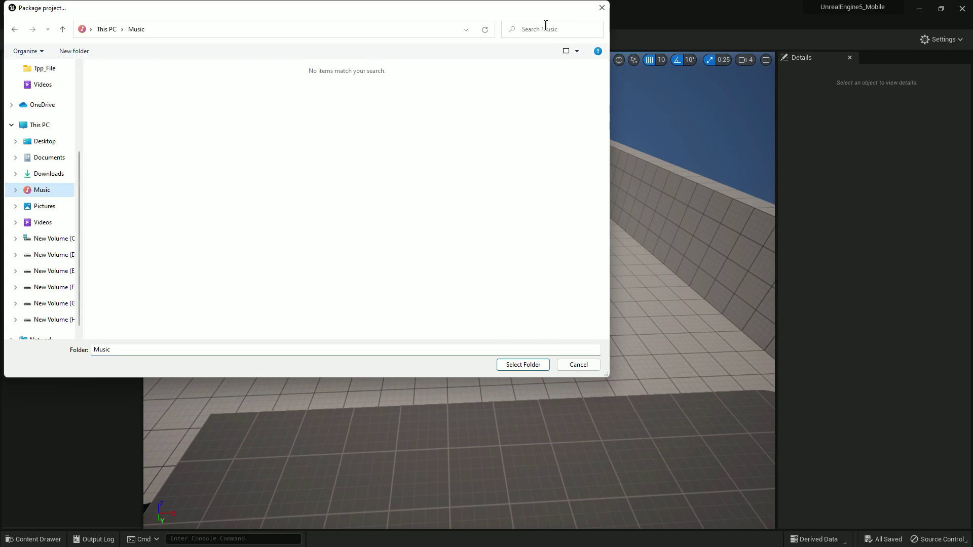
drag(484, 12, 472, 188)
click(589, 185)
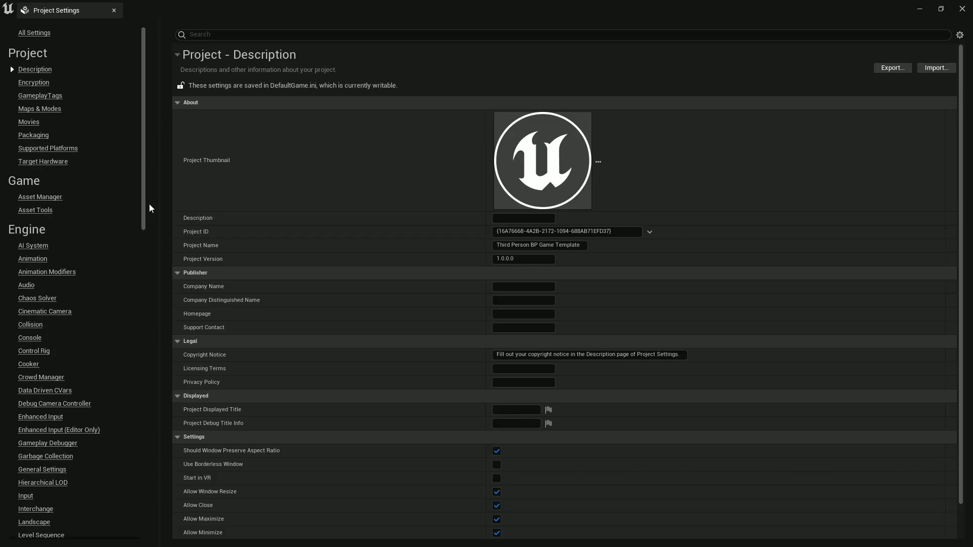
Check the Android SDK page's SDK, NDK 21.1.6352462 and Java paths, leaving them unchanged
drag(145, 209, 142, 528)
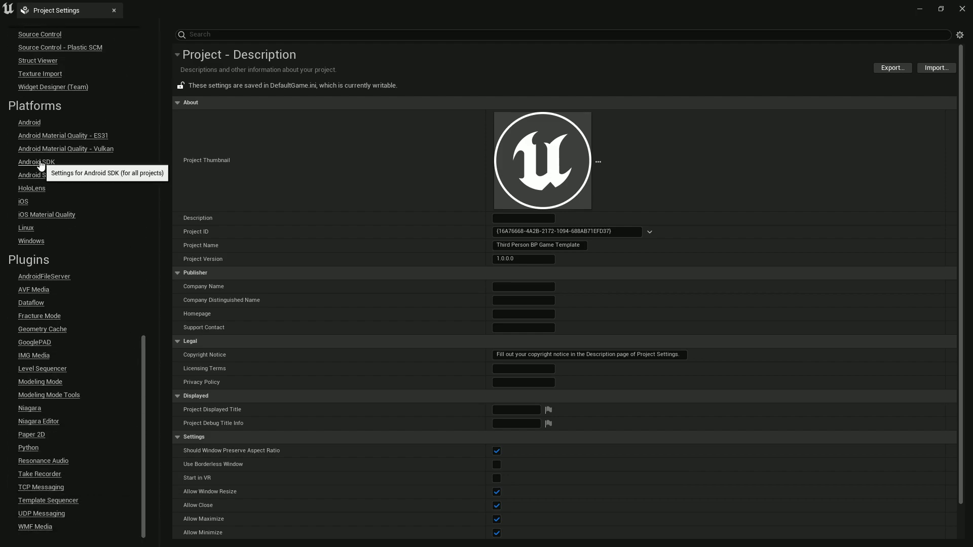
click(37, 163)
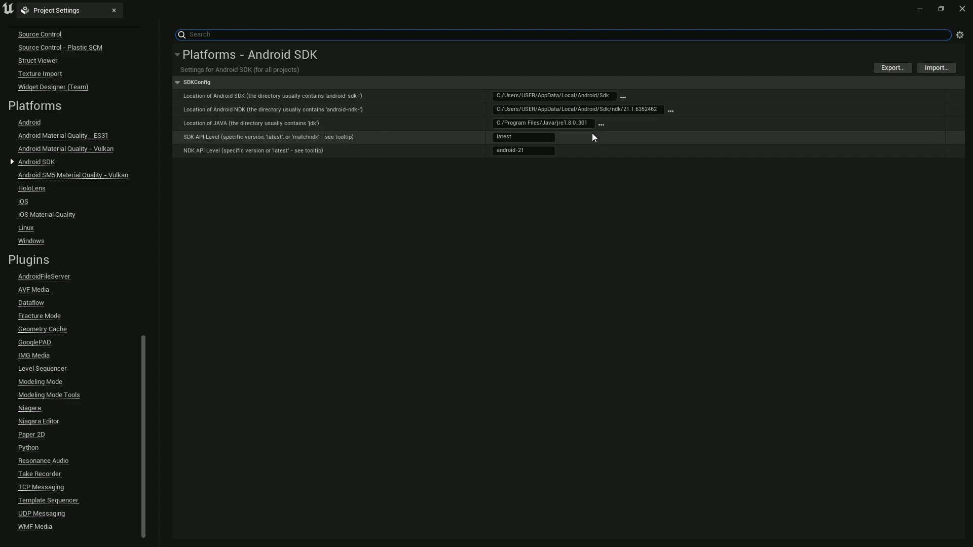
double_click(634, 109)
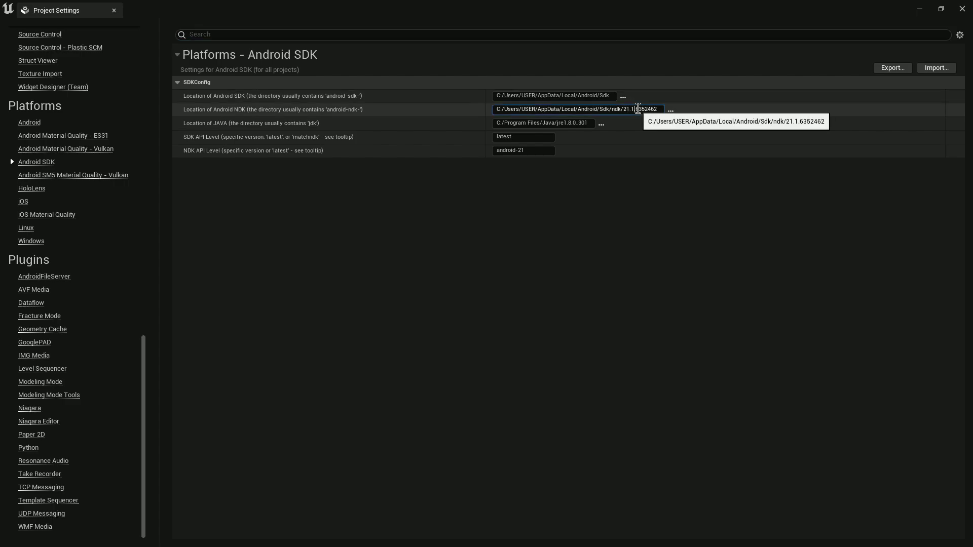
click(668, 234)
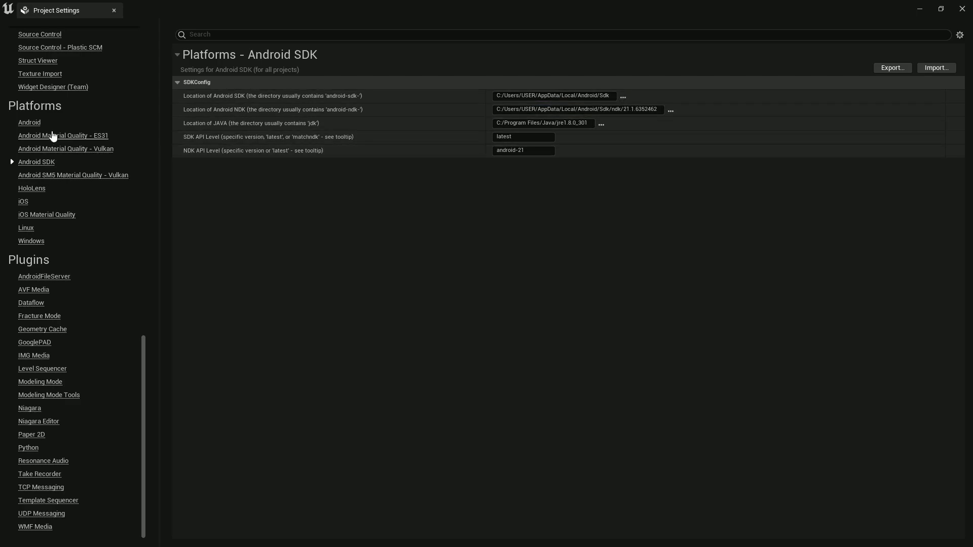
Make the Android platform files writeable with Configure Now and set Android Package Name to com.unreal
click(26, 123)
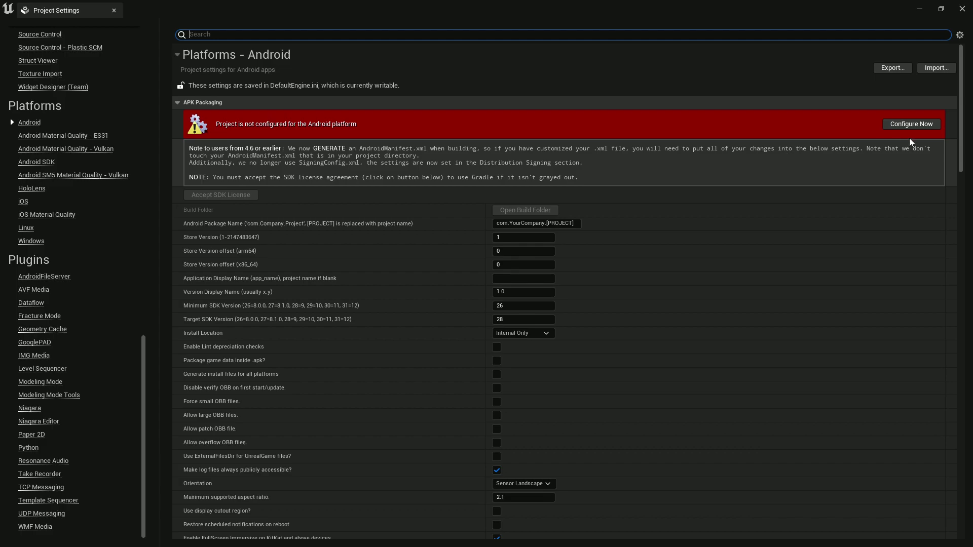
click(911, 124)
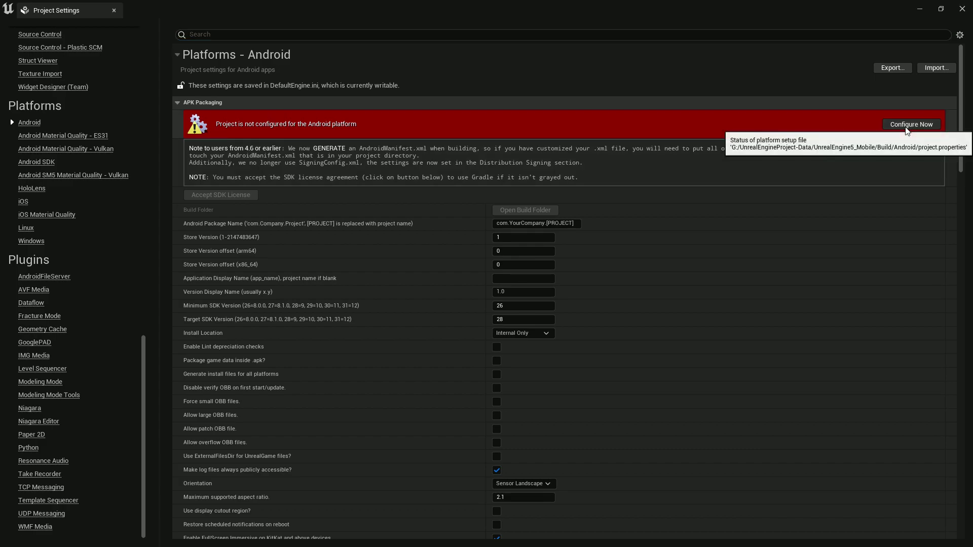
click(551, 223)
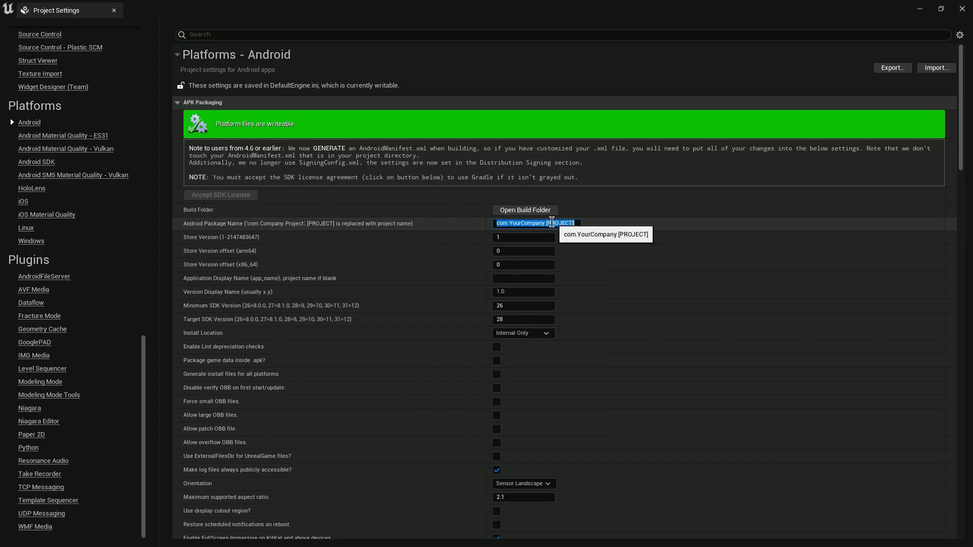
key(BackSpace)
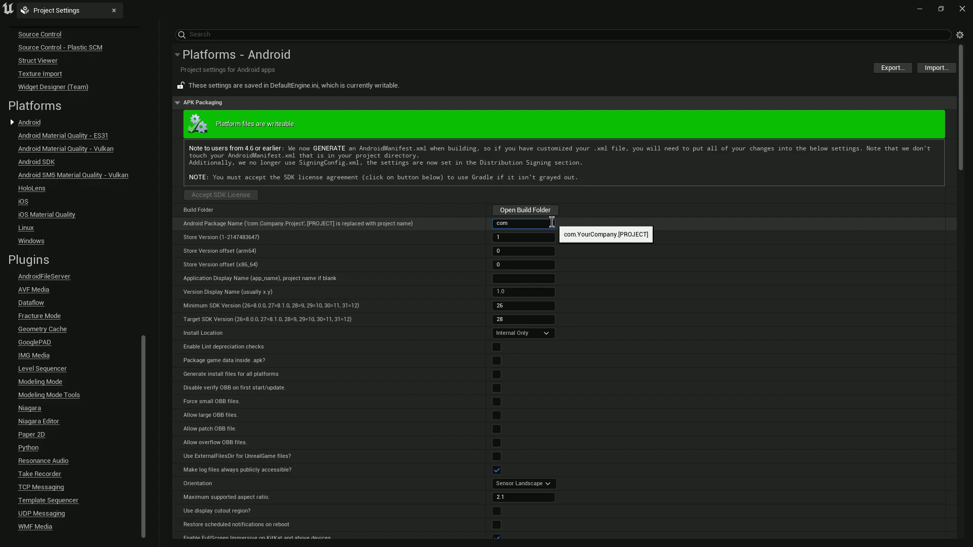
text(com.Sjdfwahjbf)
key(BackSpace)
key(BackSpace)
key(BackSpace)
key(BackSpace)
key(BackSpace)
key(BackSpace)
key(BackSpace)
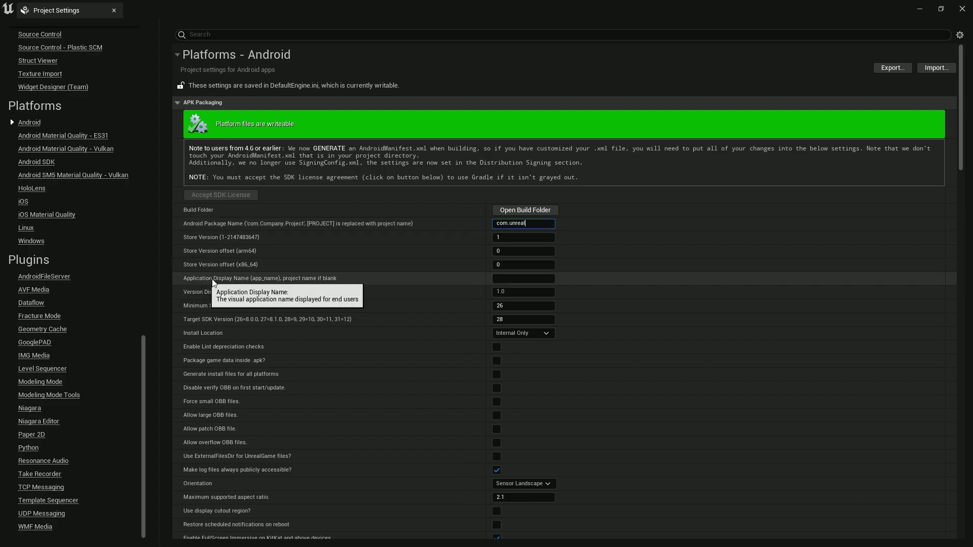
Set the Android Minimum SDK Version to 21 and Target SDK Version to 30
click(522, 280)
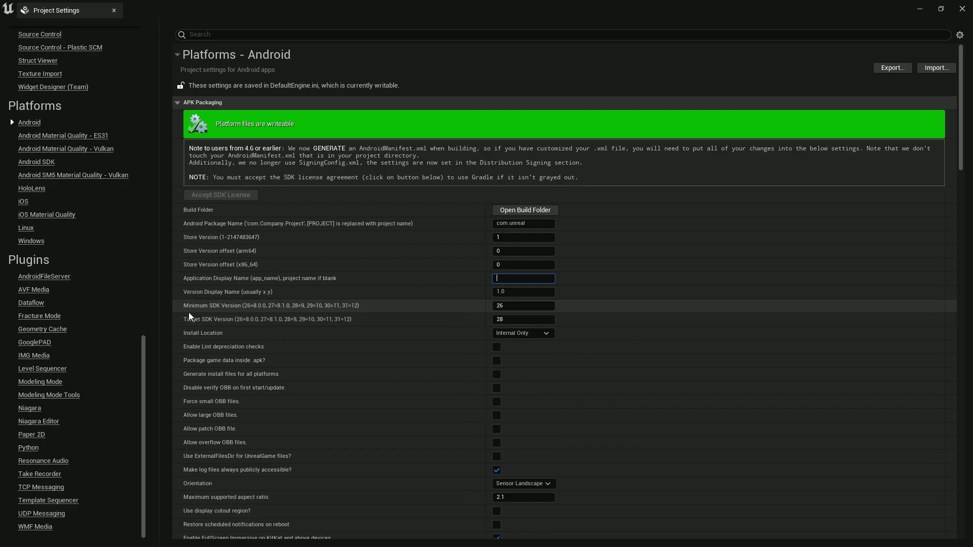
click(525, 305)
key(Return)
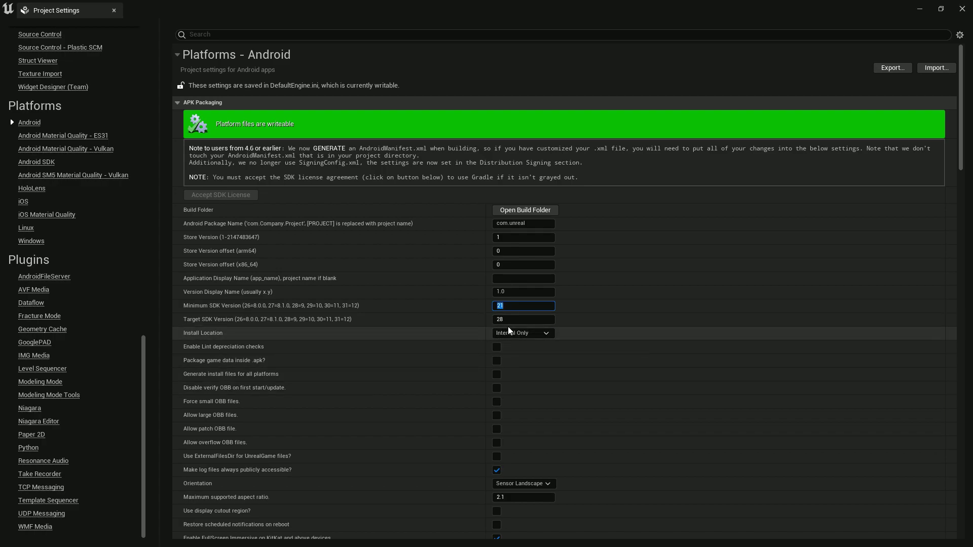
key(Tab)
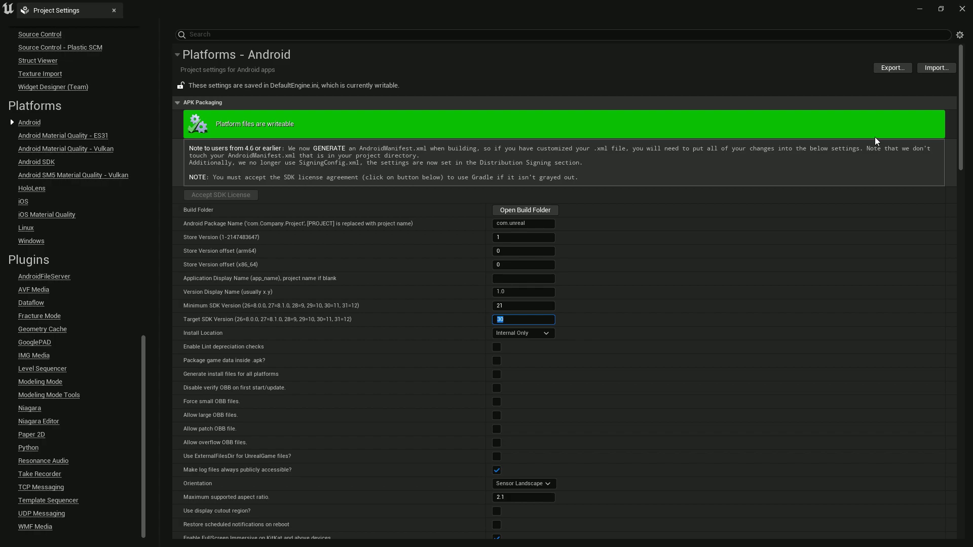
drag(960, 132, 938, 205)
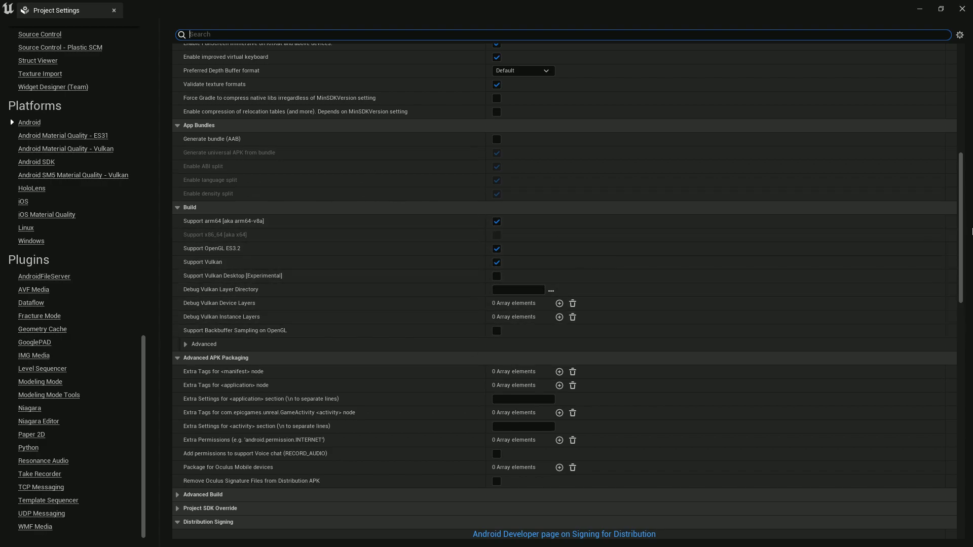
scroll(971, 259, down, 3)
scroll(330, 177, up, 3)
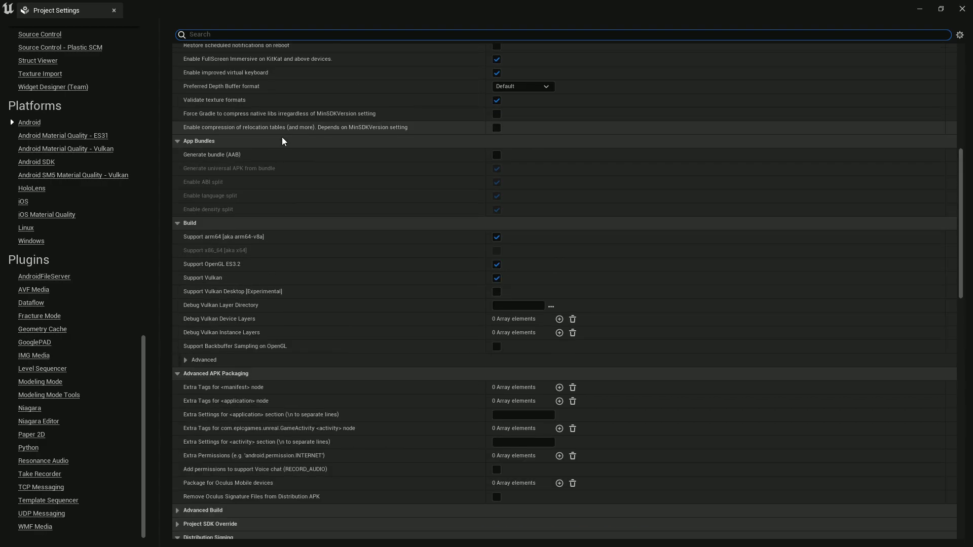
scroll(464, 218, down, 2)
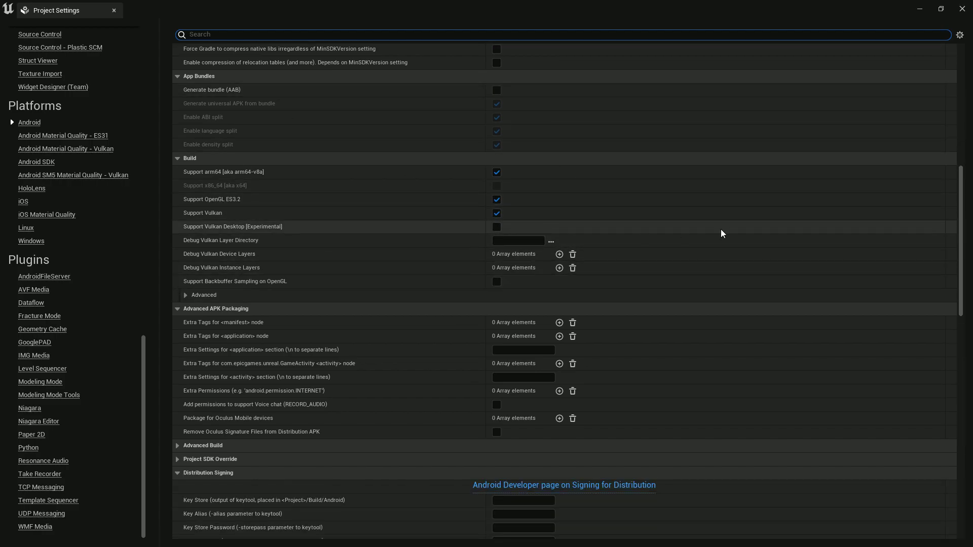
scroll(966, 277, down, 7)
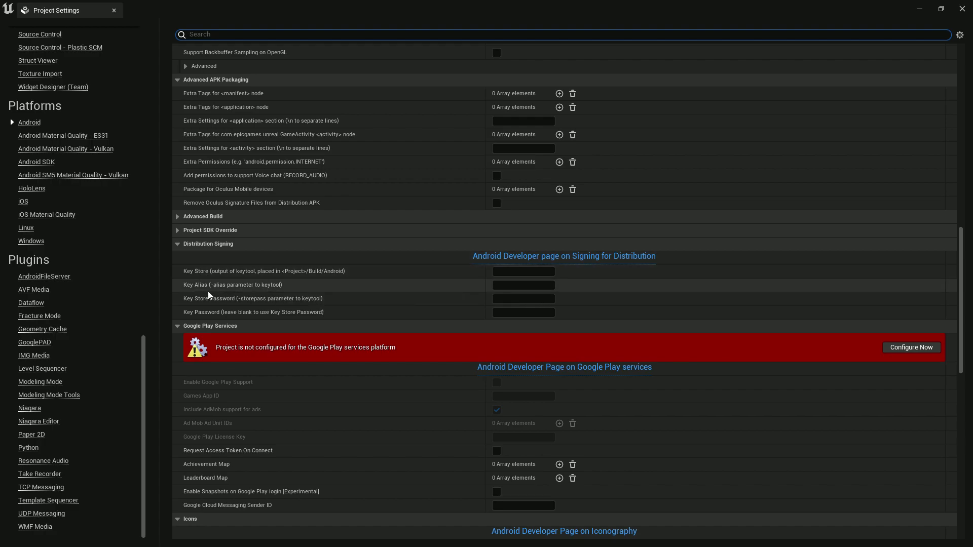
scroll(381, 275, up, 6)
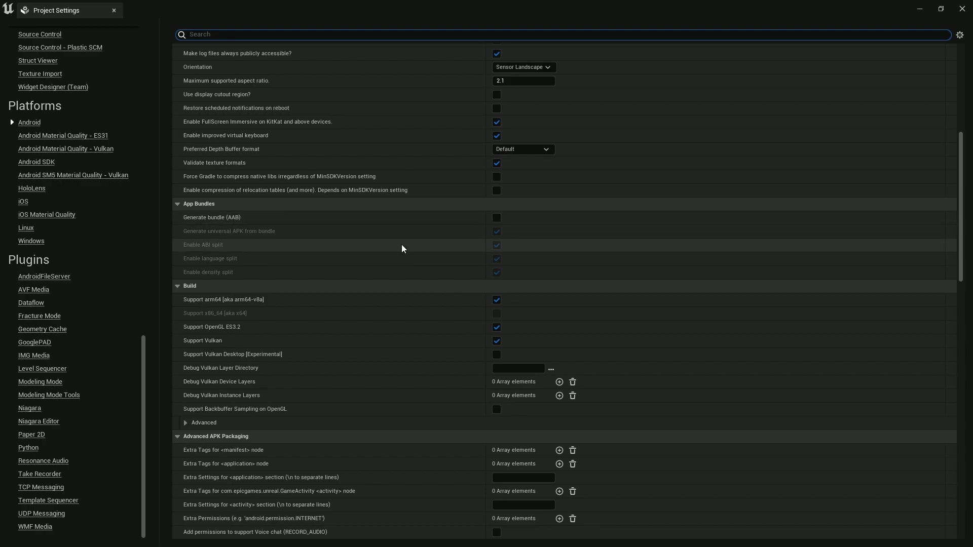
scroll(954, 302, down, 8)
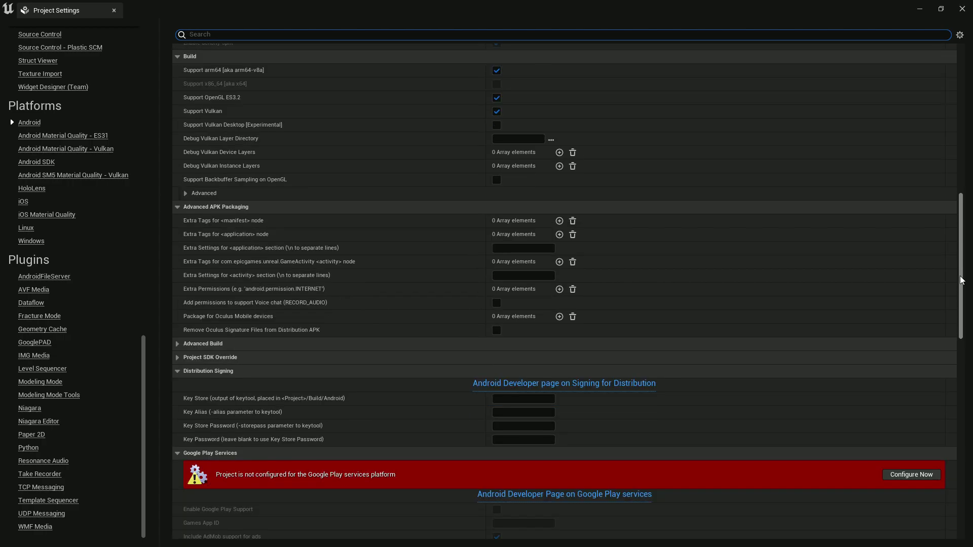
scroll(947, 345, down, 14)
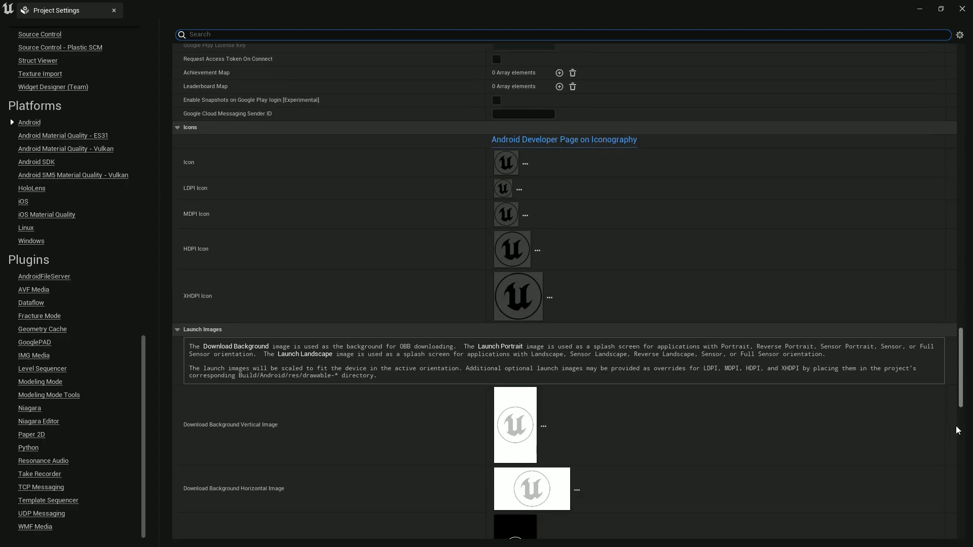
scroll(299, 220, up, 3)
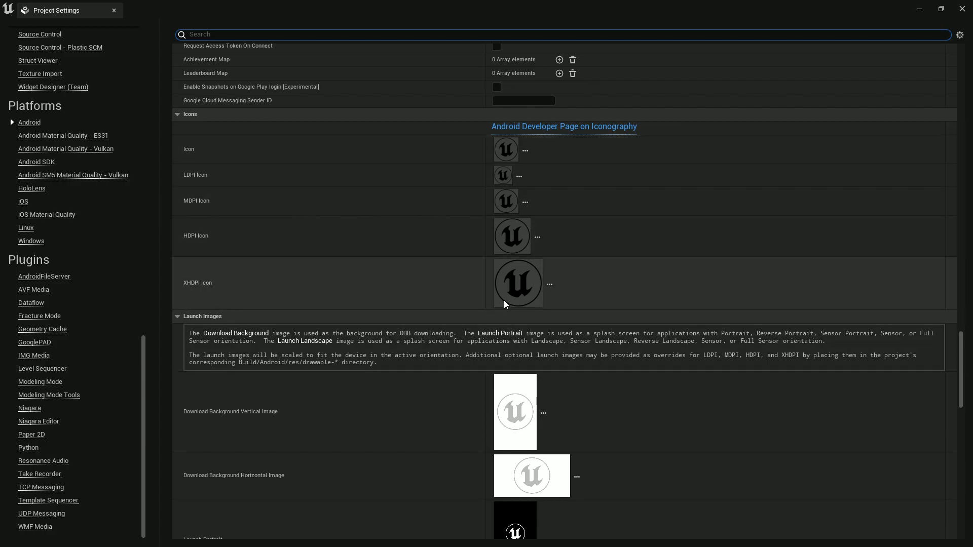
mouse_move(503, 299)
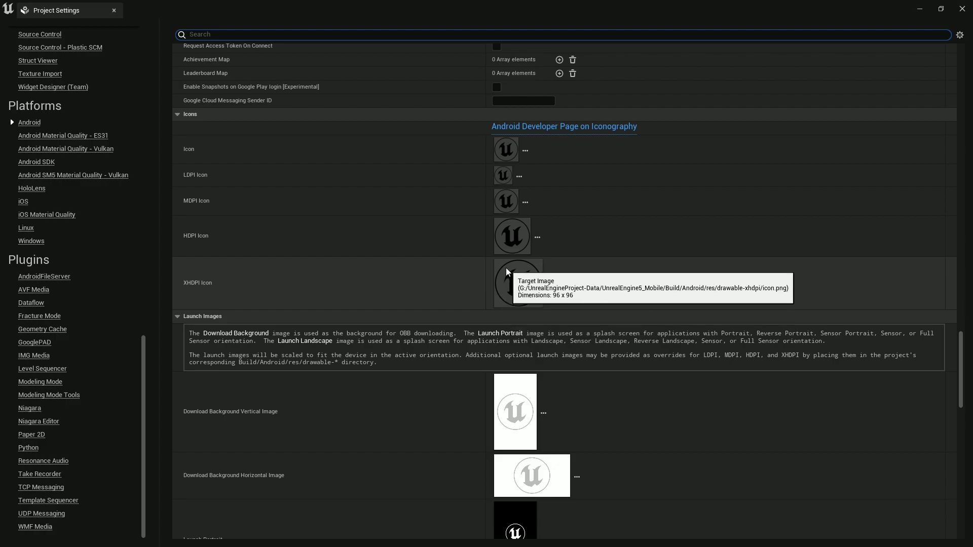
mouse_move(504, 241)
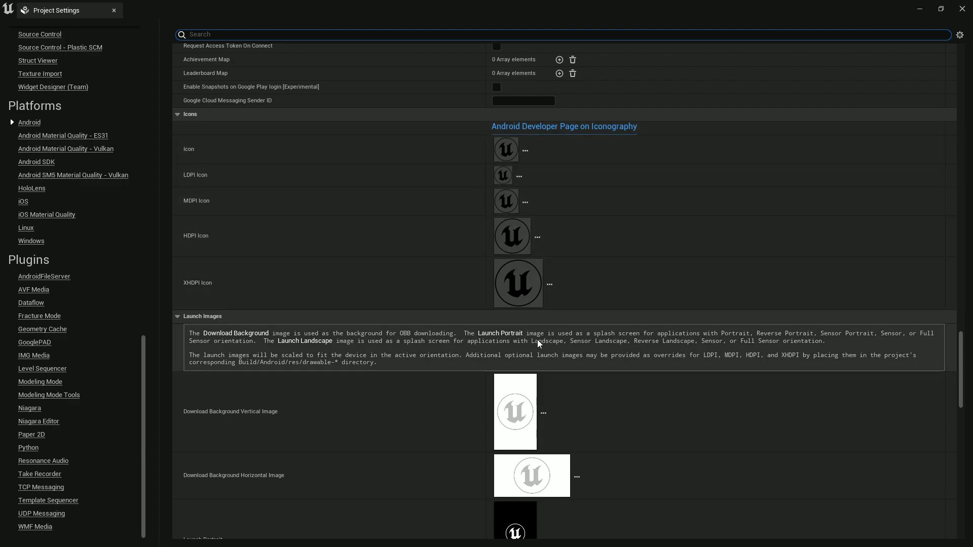
scroll(114, 94, up, 5)
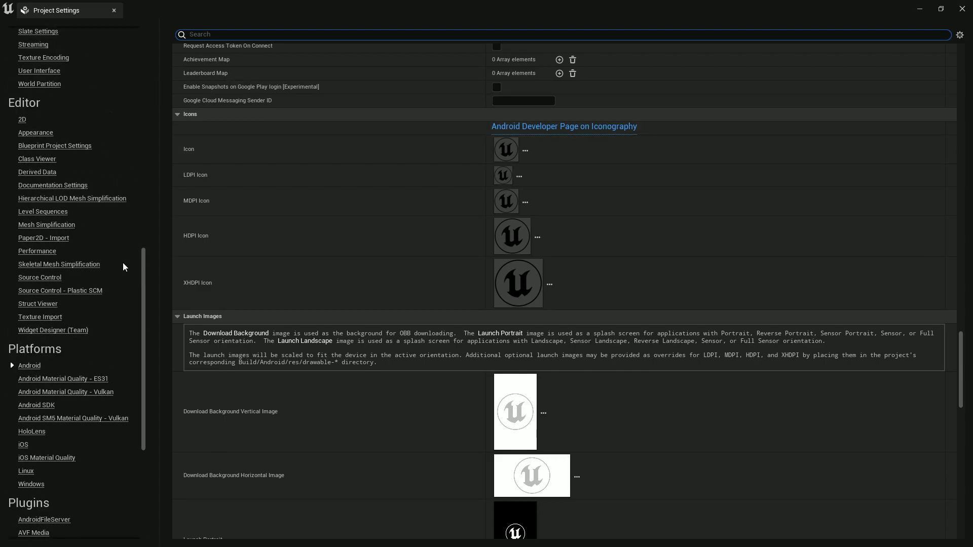
drag(143, 283, 144, 372)
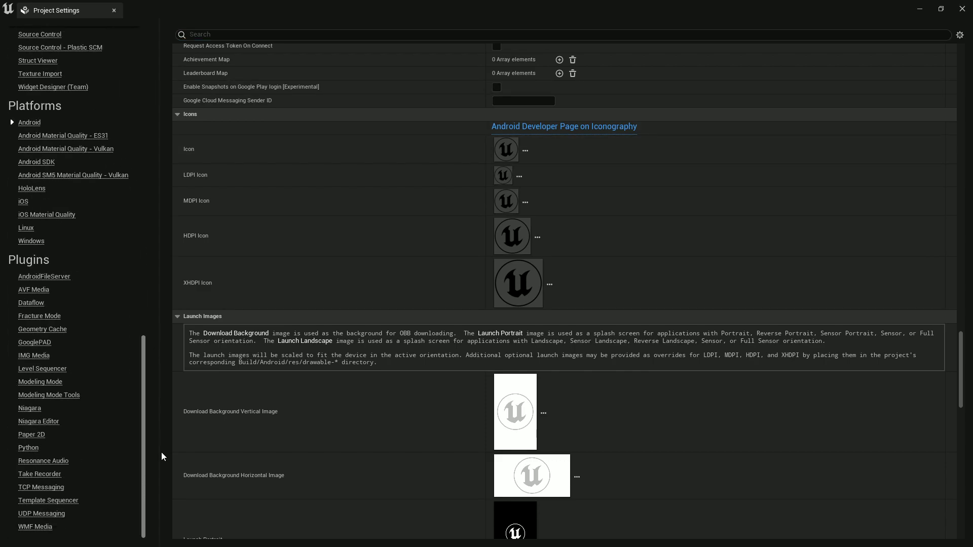
Review the Windows Default RHI and Compiler Version choices, keeping DirectX 12 unchanged
click(30, 242)
scroll(658, 277, up, 5)
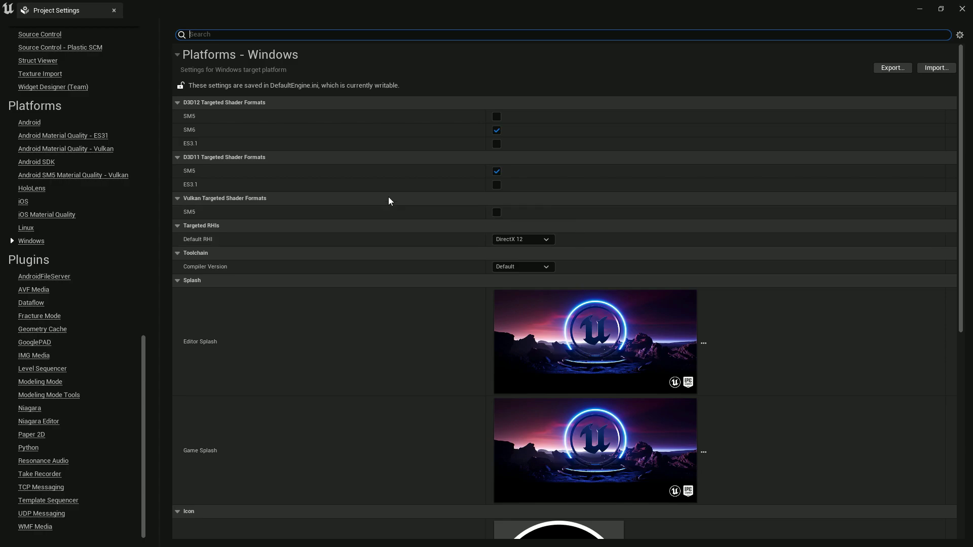
click(522, 240)
key(Up)
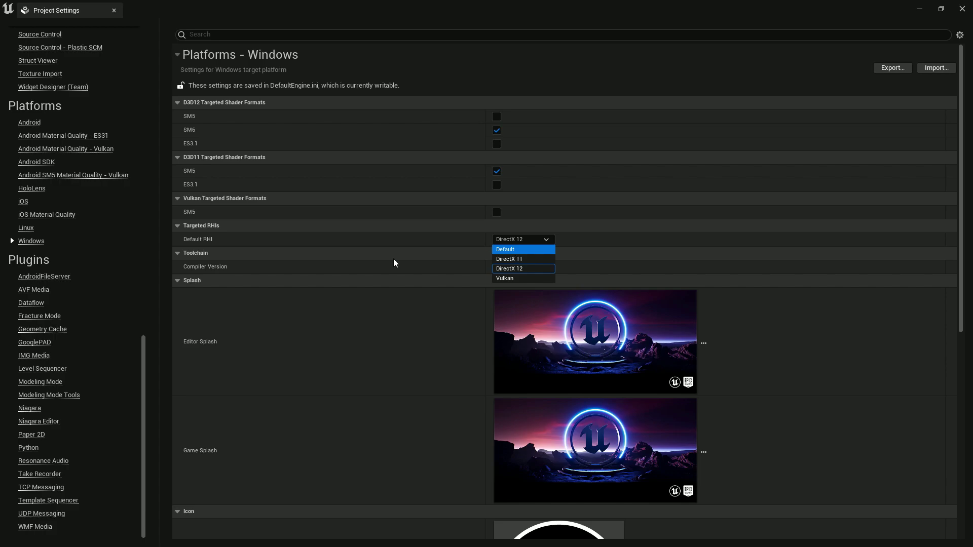
key(Escape)
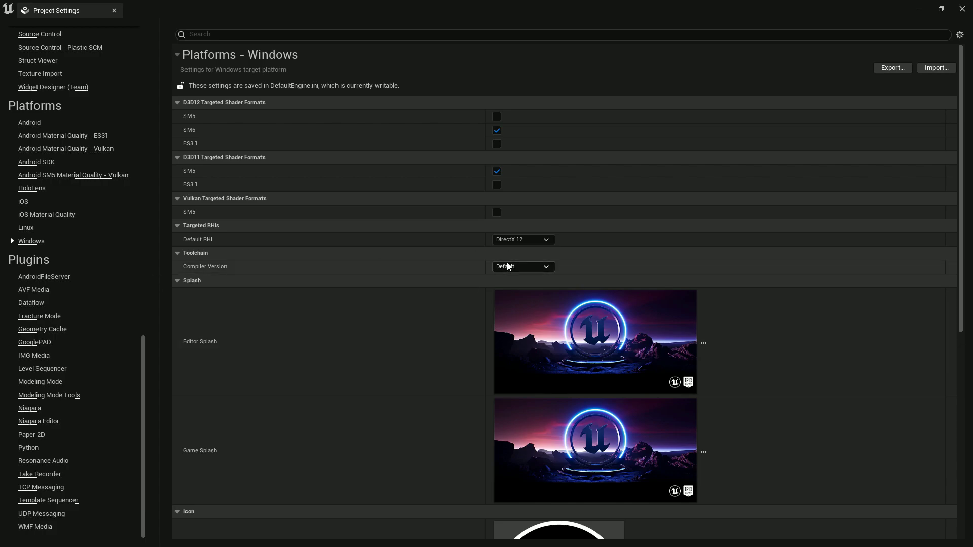
click(530, 272)
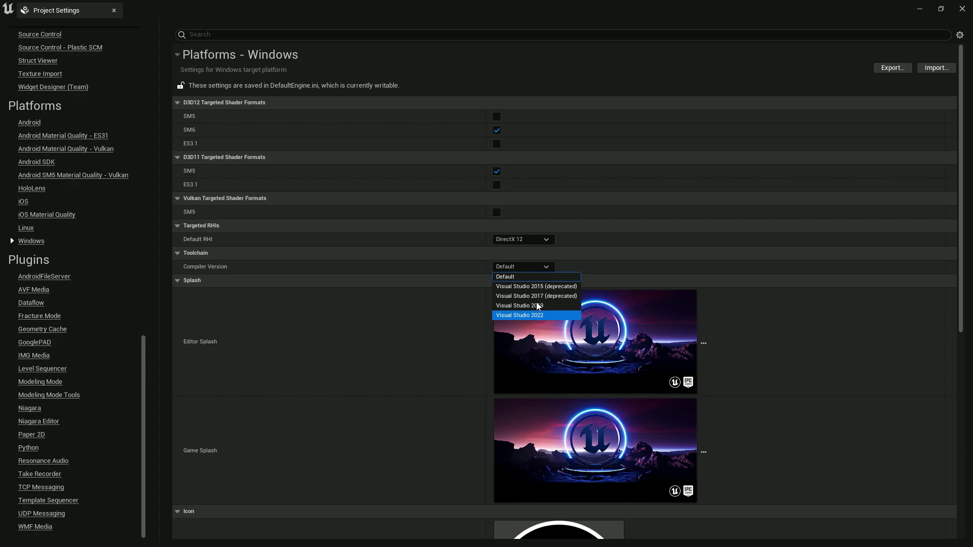
key(Escape)
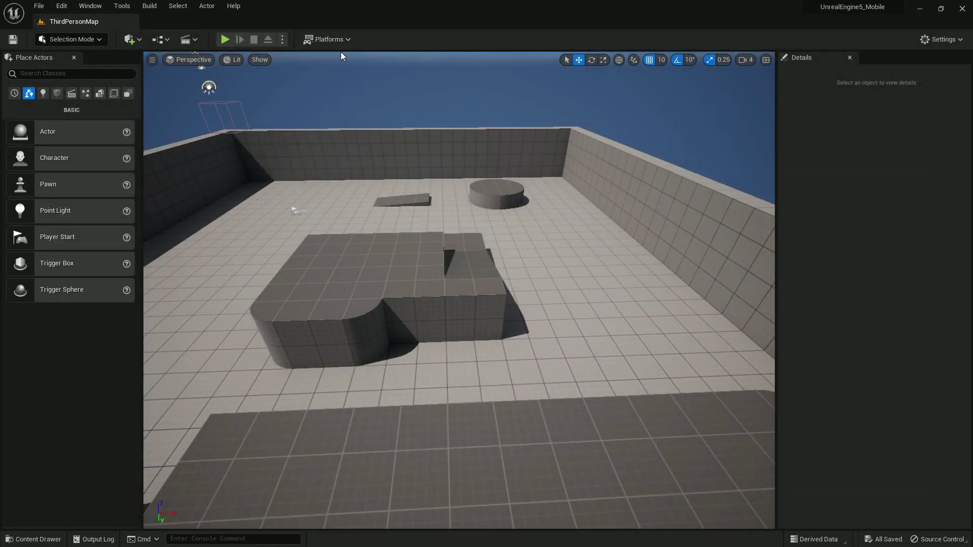
Package the project for Android (ASTC) with the Music folder as the output location
click(331, 42)
mouse_move(340, 103)
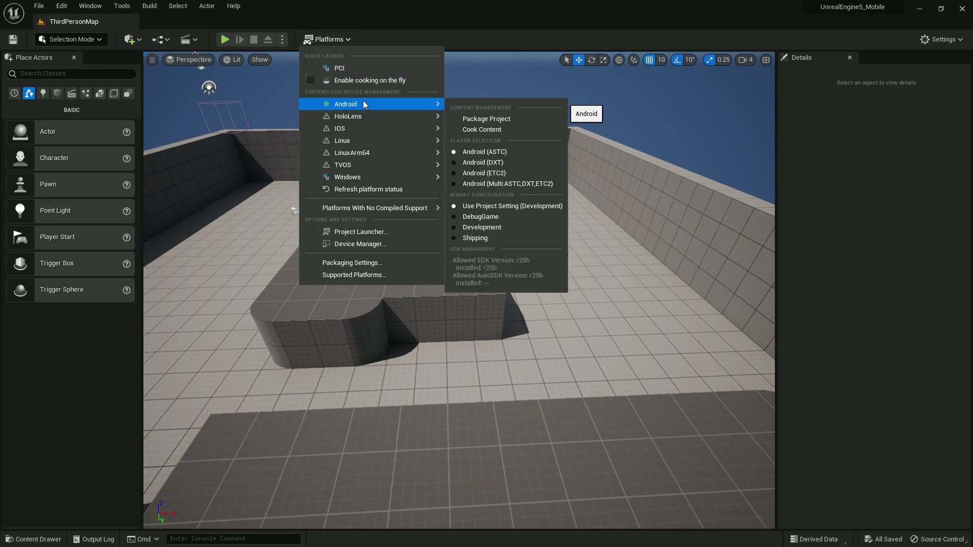
click(506, 119)
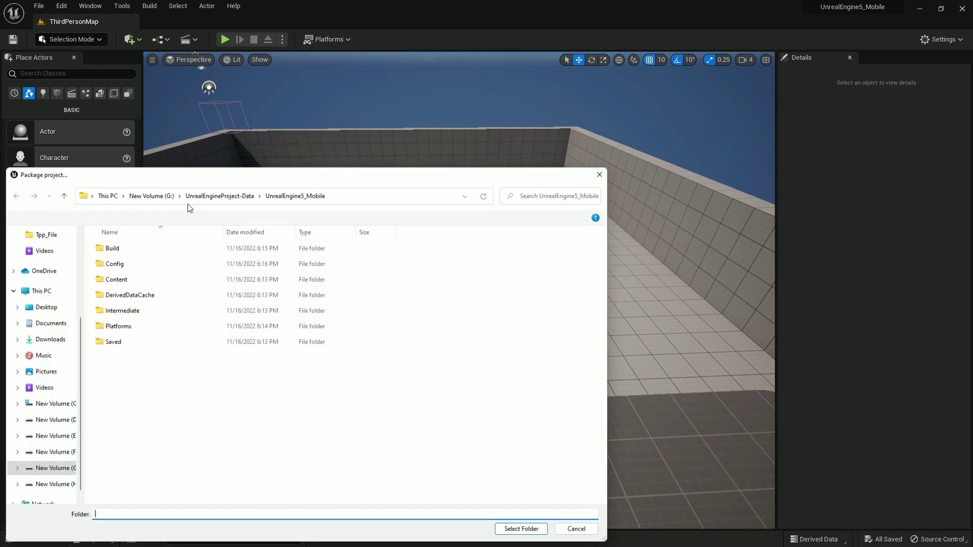
click(50, 355)
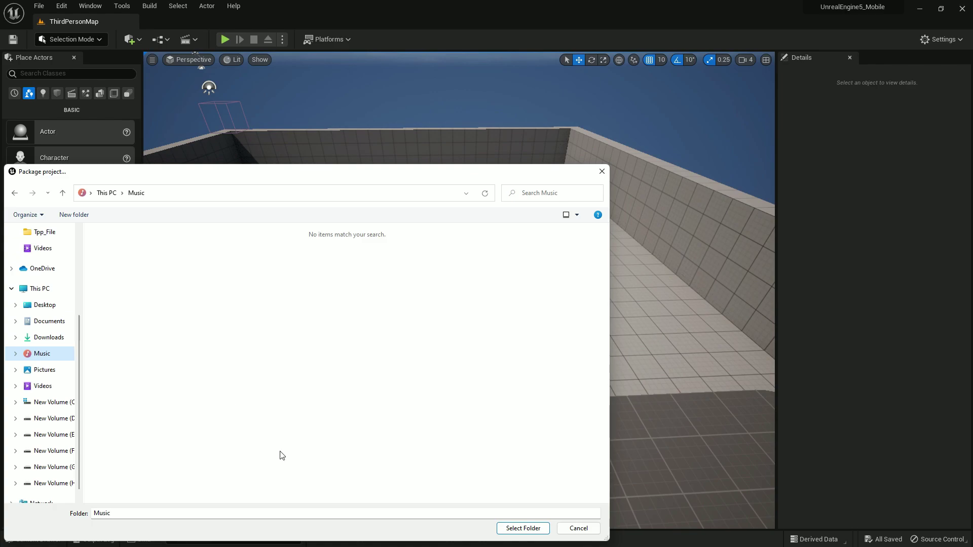
click(523, 528)
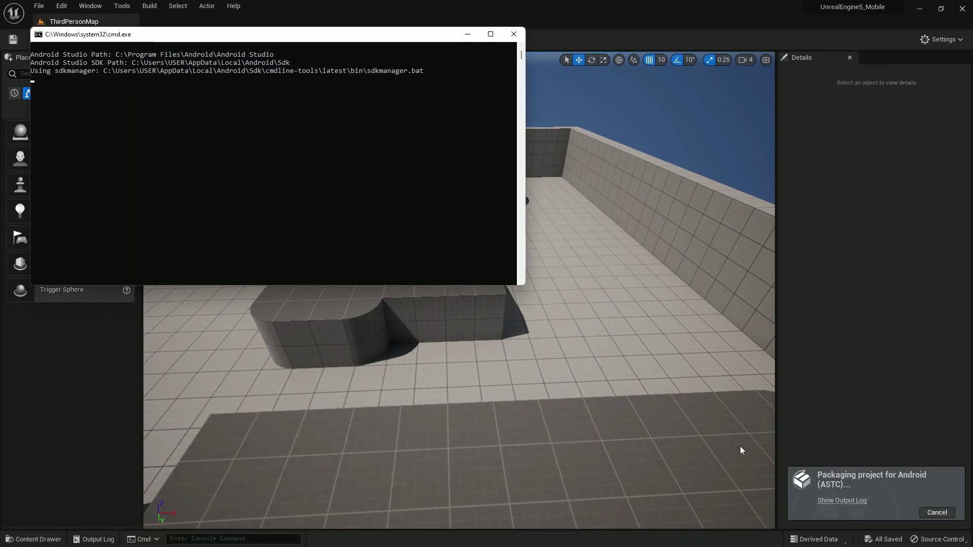
Move the SDK setup console aside and show the Android packaging output log
drag(131, 39, 316, 122)
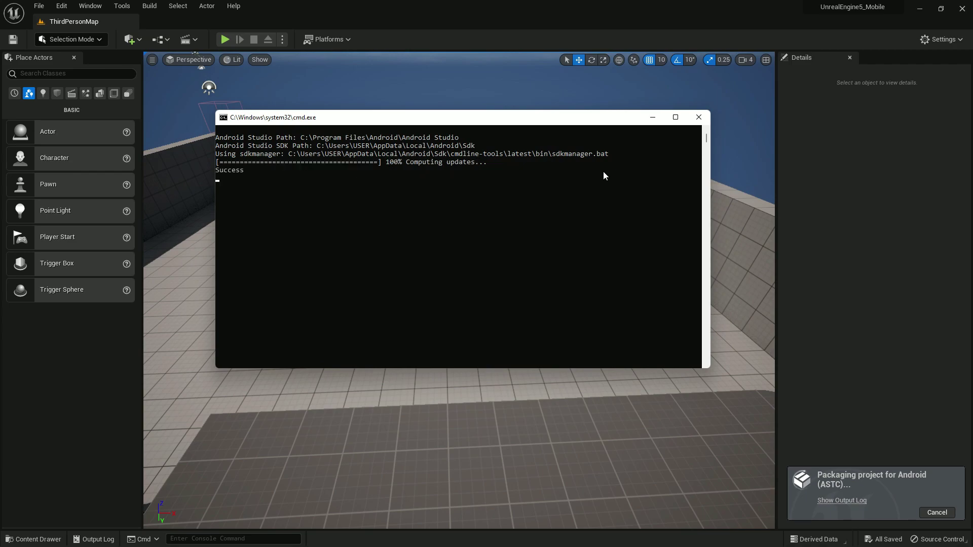
drag(478, 120, 402, 114)
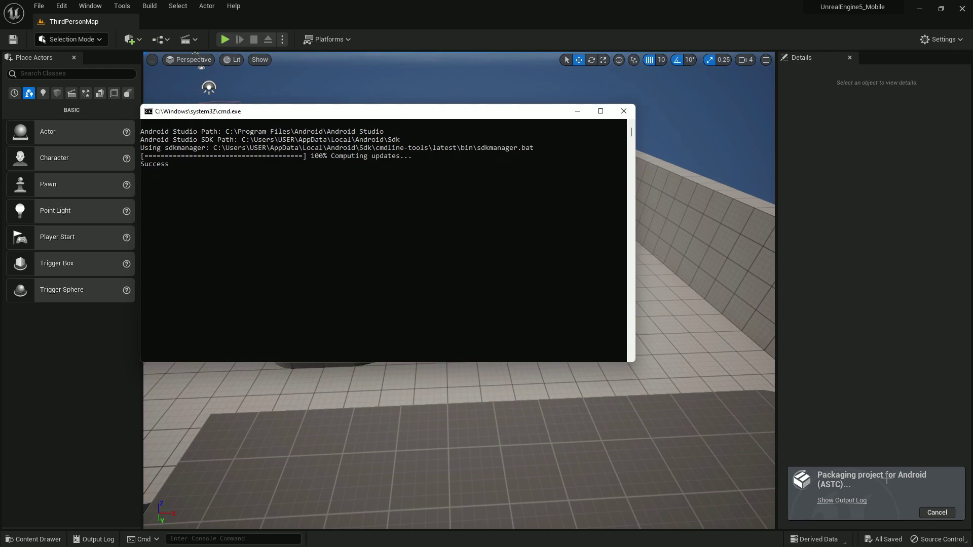
click(839, 502)
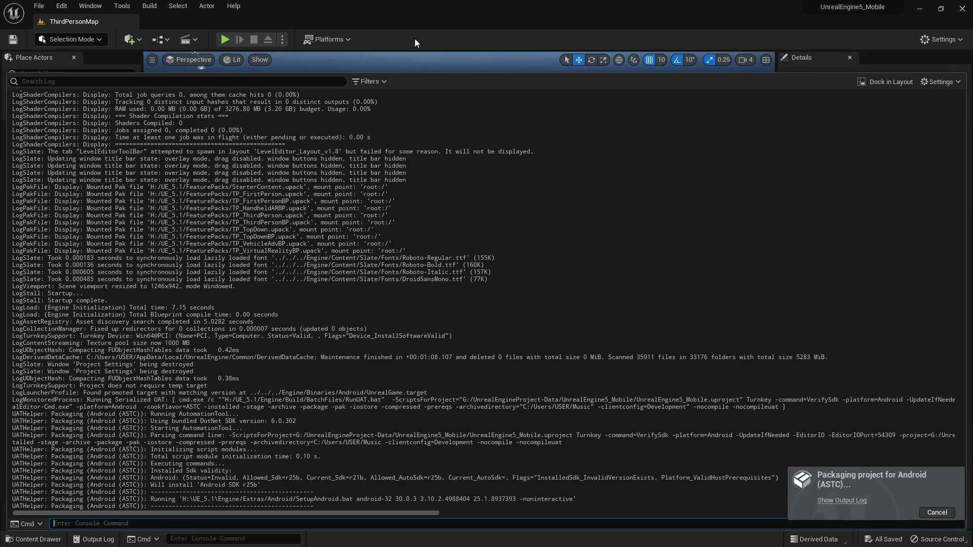
Close the output log, check the SDK setup console, then reopen the full packaging log
click(387, 51)
key(super)
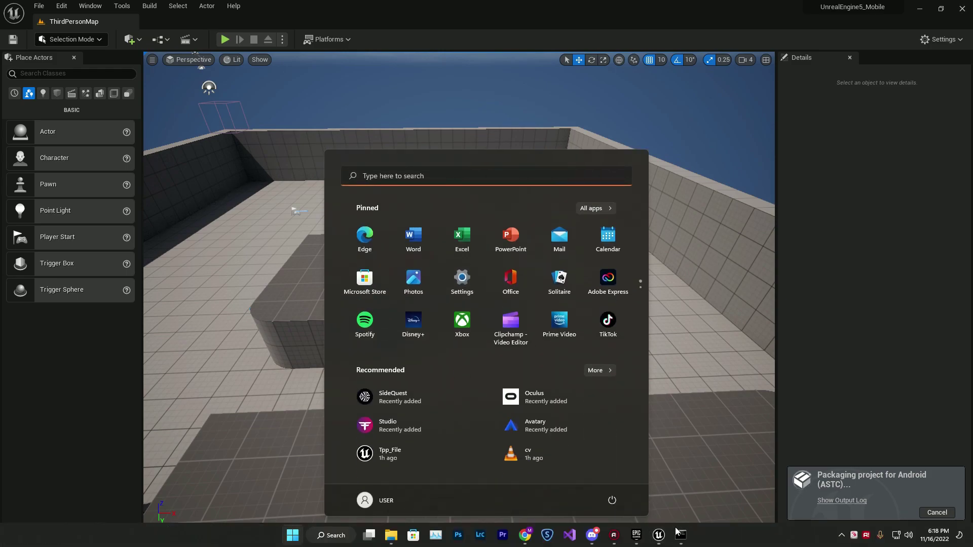
click(679, 533)
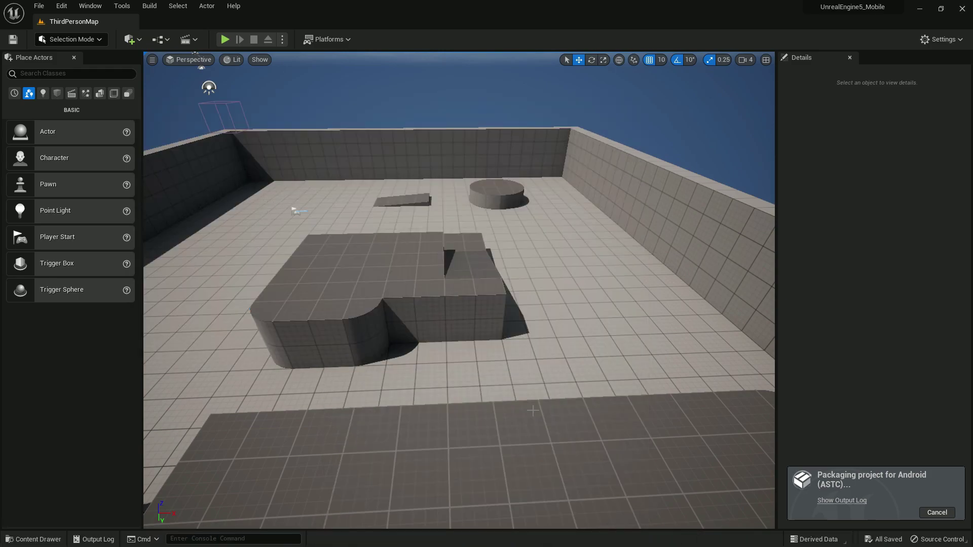
click(837, 500)
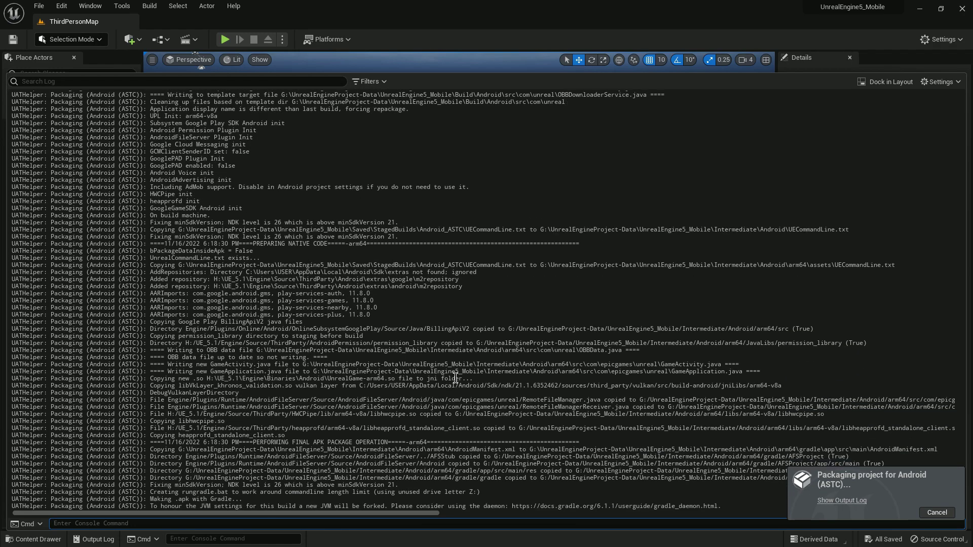
Review the Gradle log lines, including 'Making .apk with Gradle' and ':app:processDebugResources'
drag(119, 160, 414, 478)
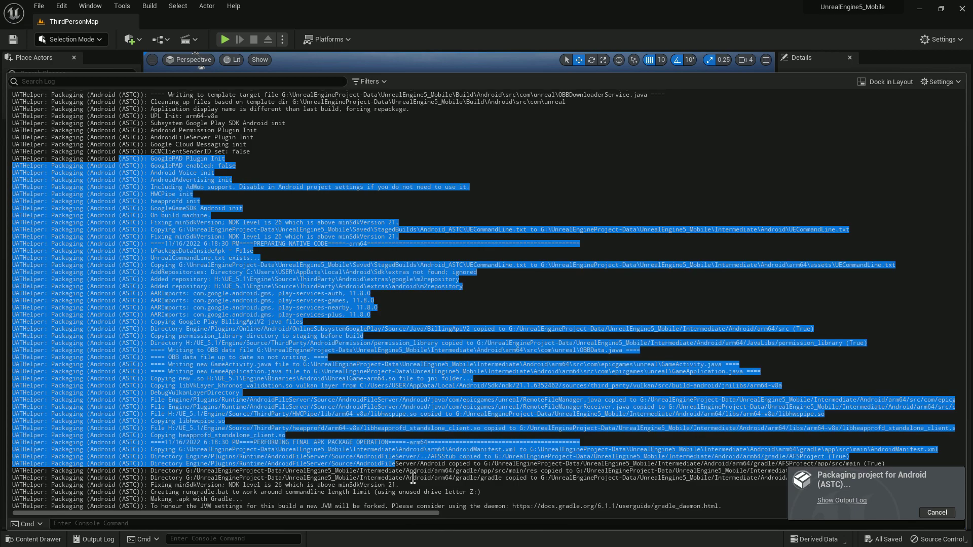
click(464, 442)
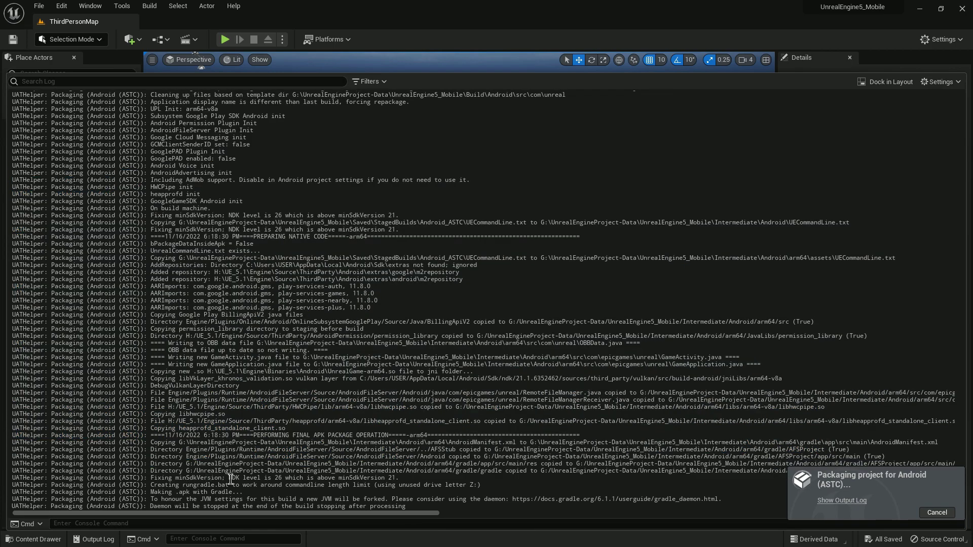
drag(150, 494, 250, 495)
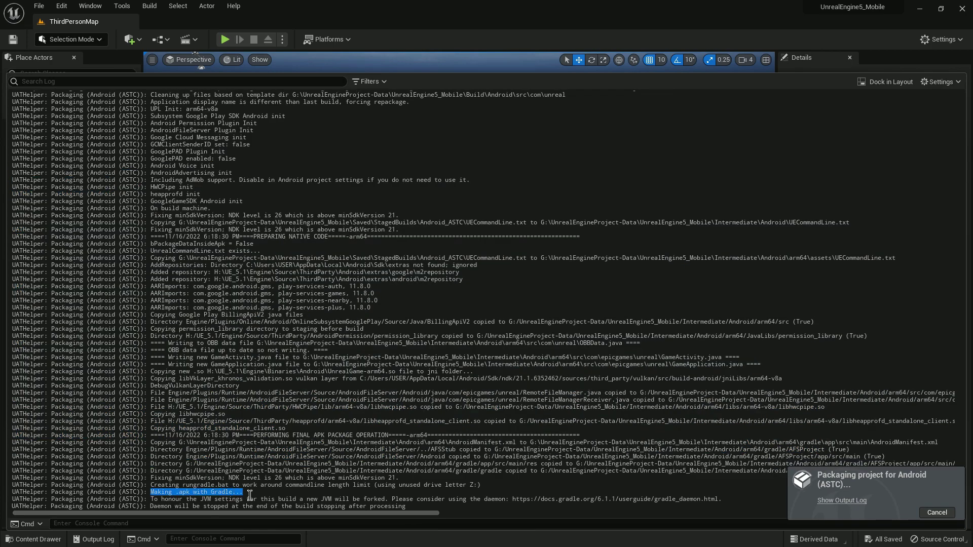
click(253, 457)
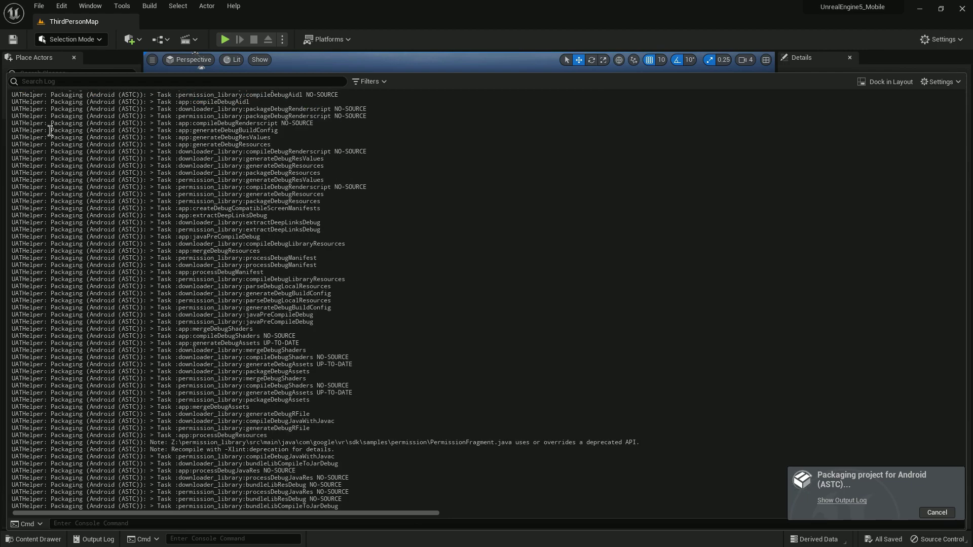
drag(50, 131, 217, 318)
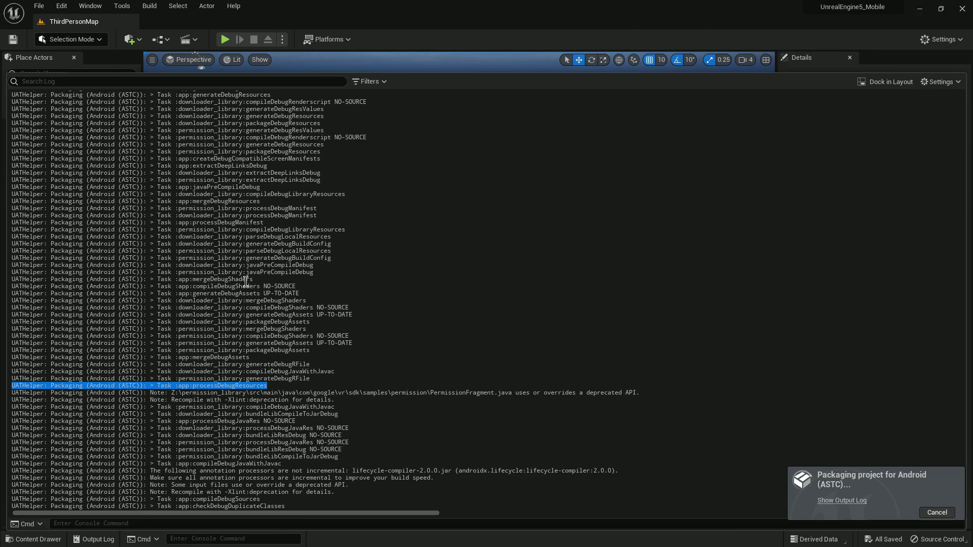
scroll(332, 311, up, 3)
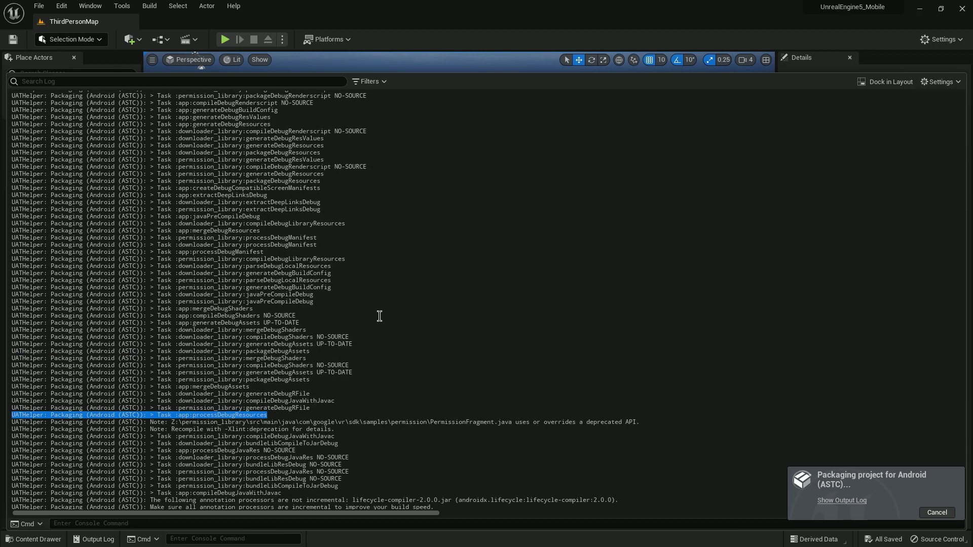
scroll(379, 315, down, 5)
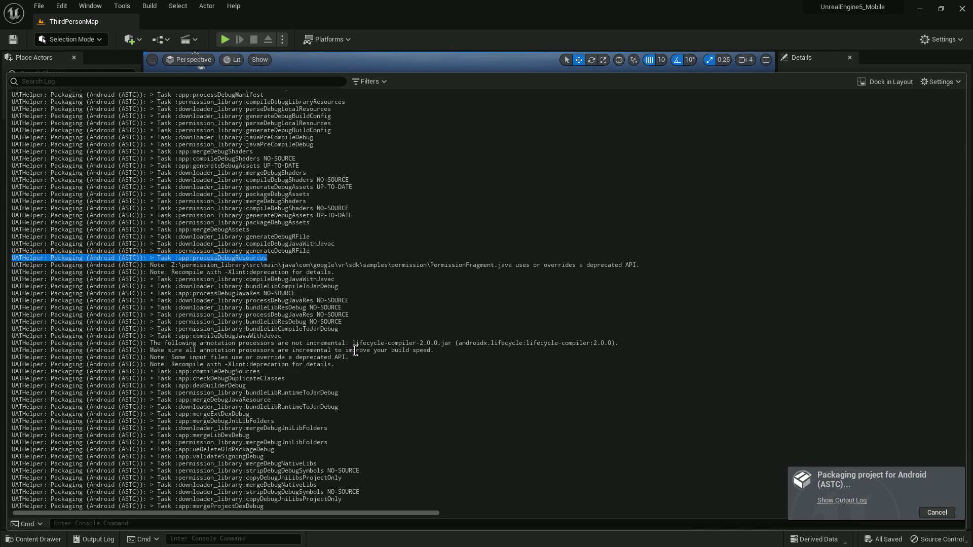
click(378, 348)
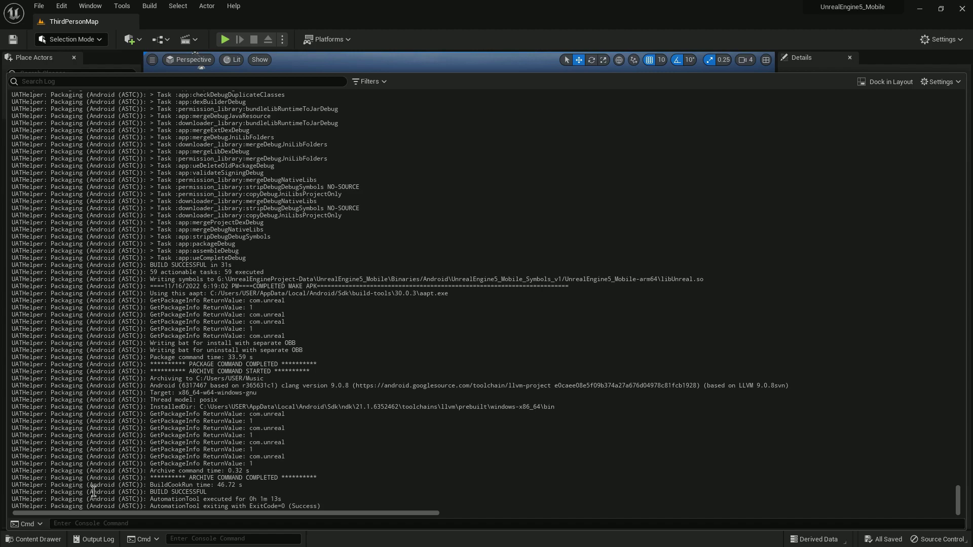
Confirm the log ends with BUILD SUCCESSFUL and exit code 0
drag(94, 491, 384, 509)
click(294, 477)
drag(96, 476, 460, 527)
click(489, 496)
click(405, 538)
Open File Explorer maximized and browse to the Android_ASTC output folder in Music
click(405, 541)
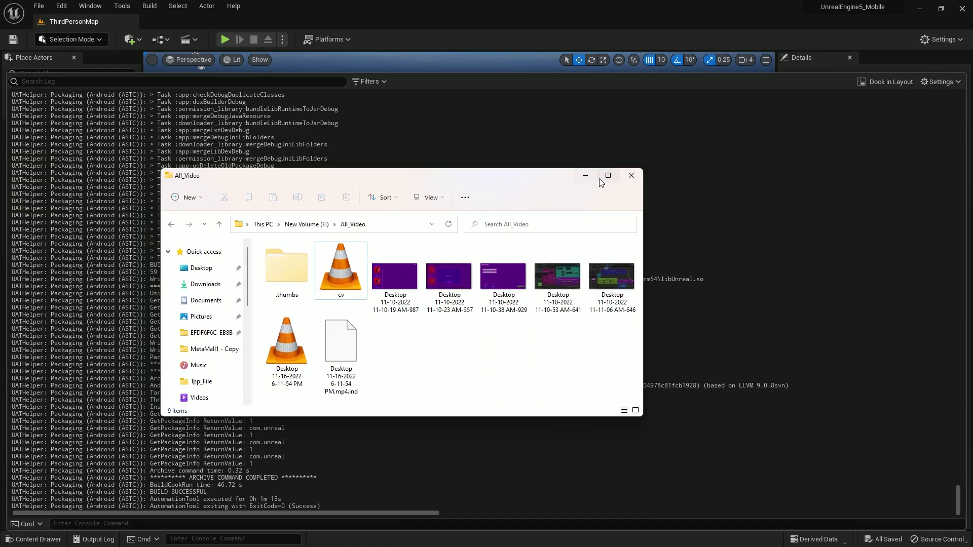
click(603, 177)
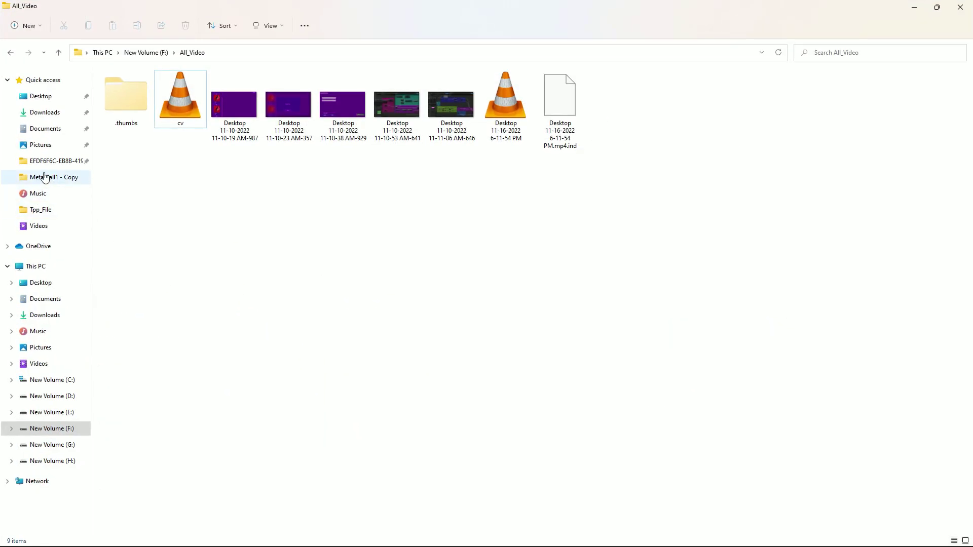
click(45, 115)
click(66, 331)
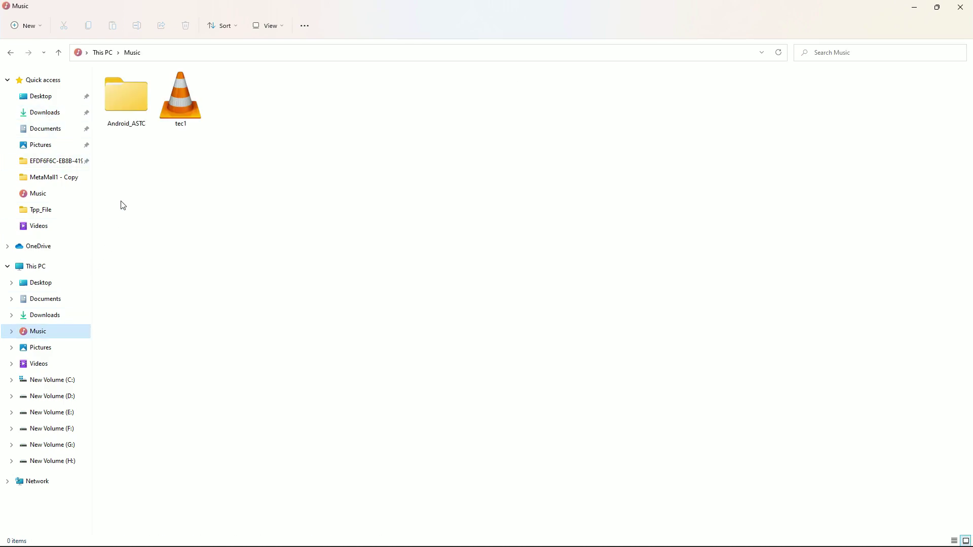
double_click(136, 101)
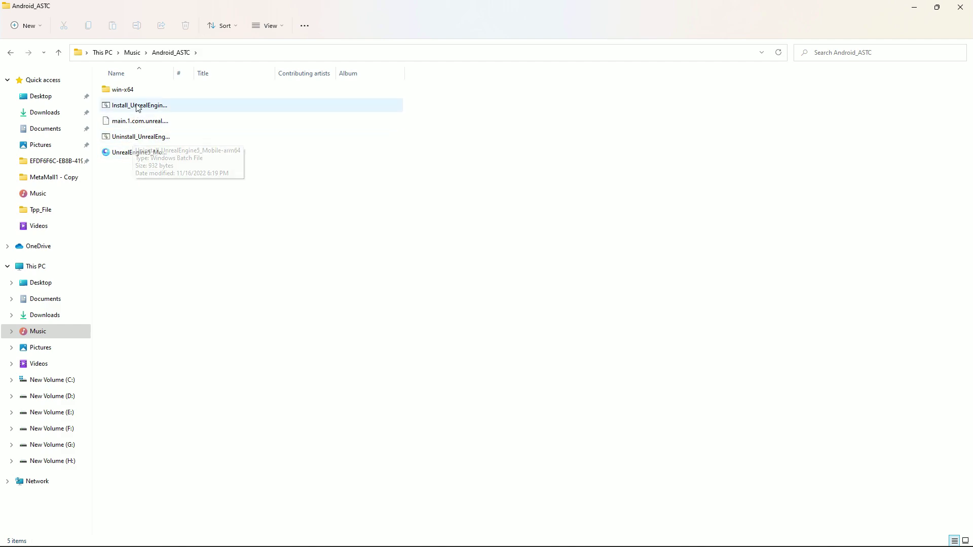
Inspect the win-x64 subfolder, return to Android_ASTC, and move Explorer aside to reveal Unreal
double_click(132, 90)
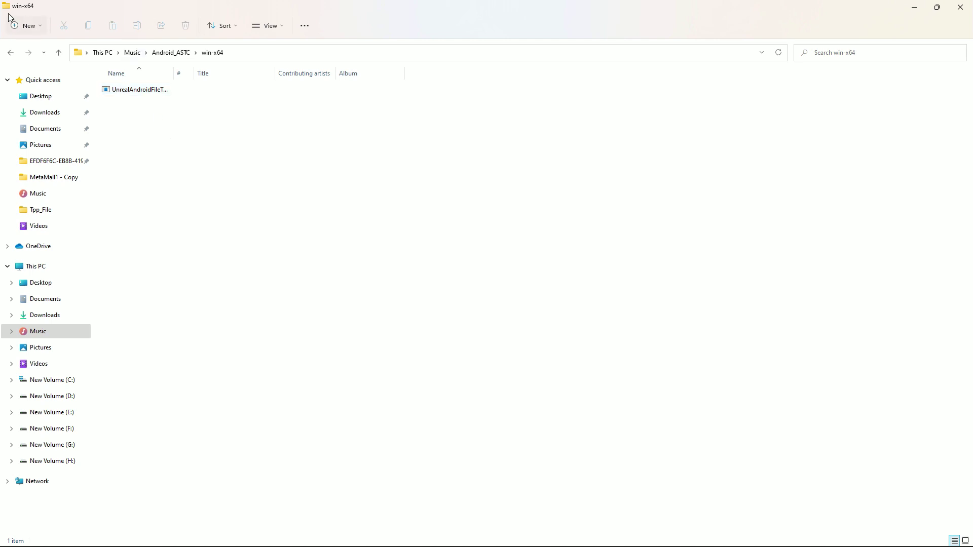
click(14, 56)
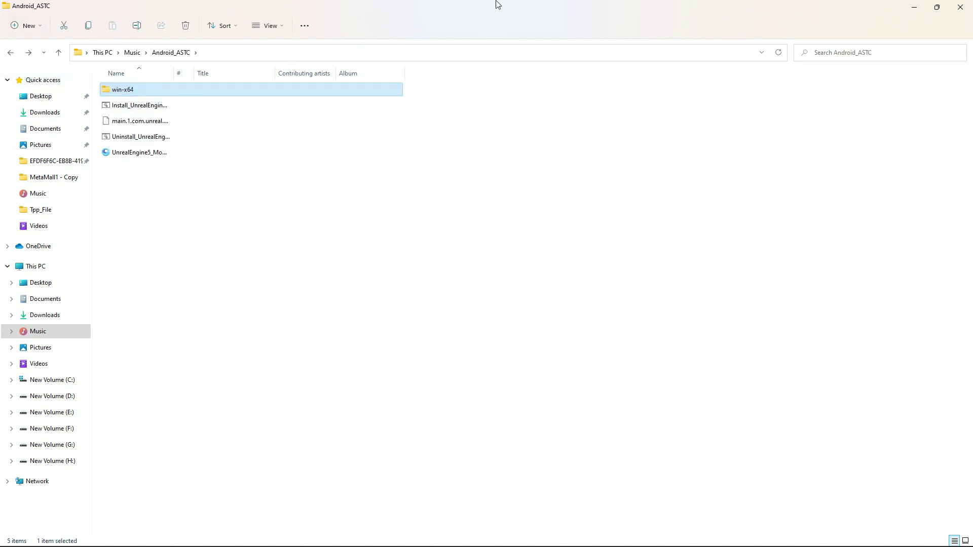
drag(575, 5, 5, 542)
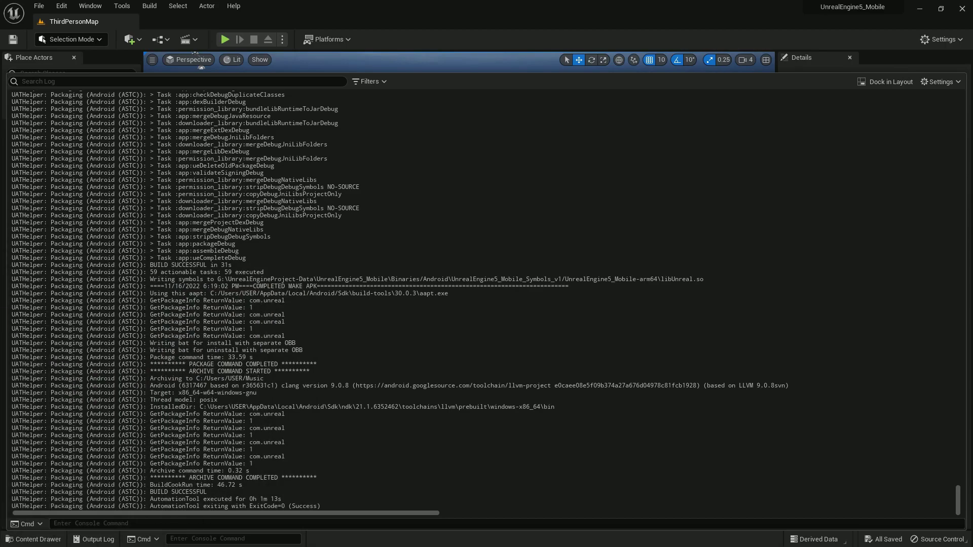